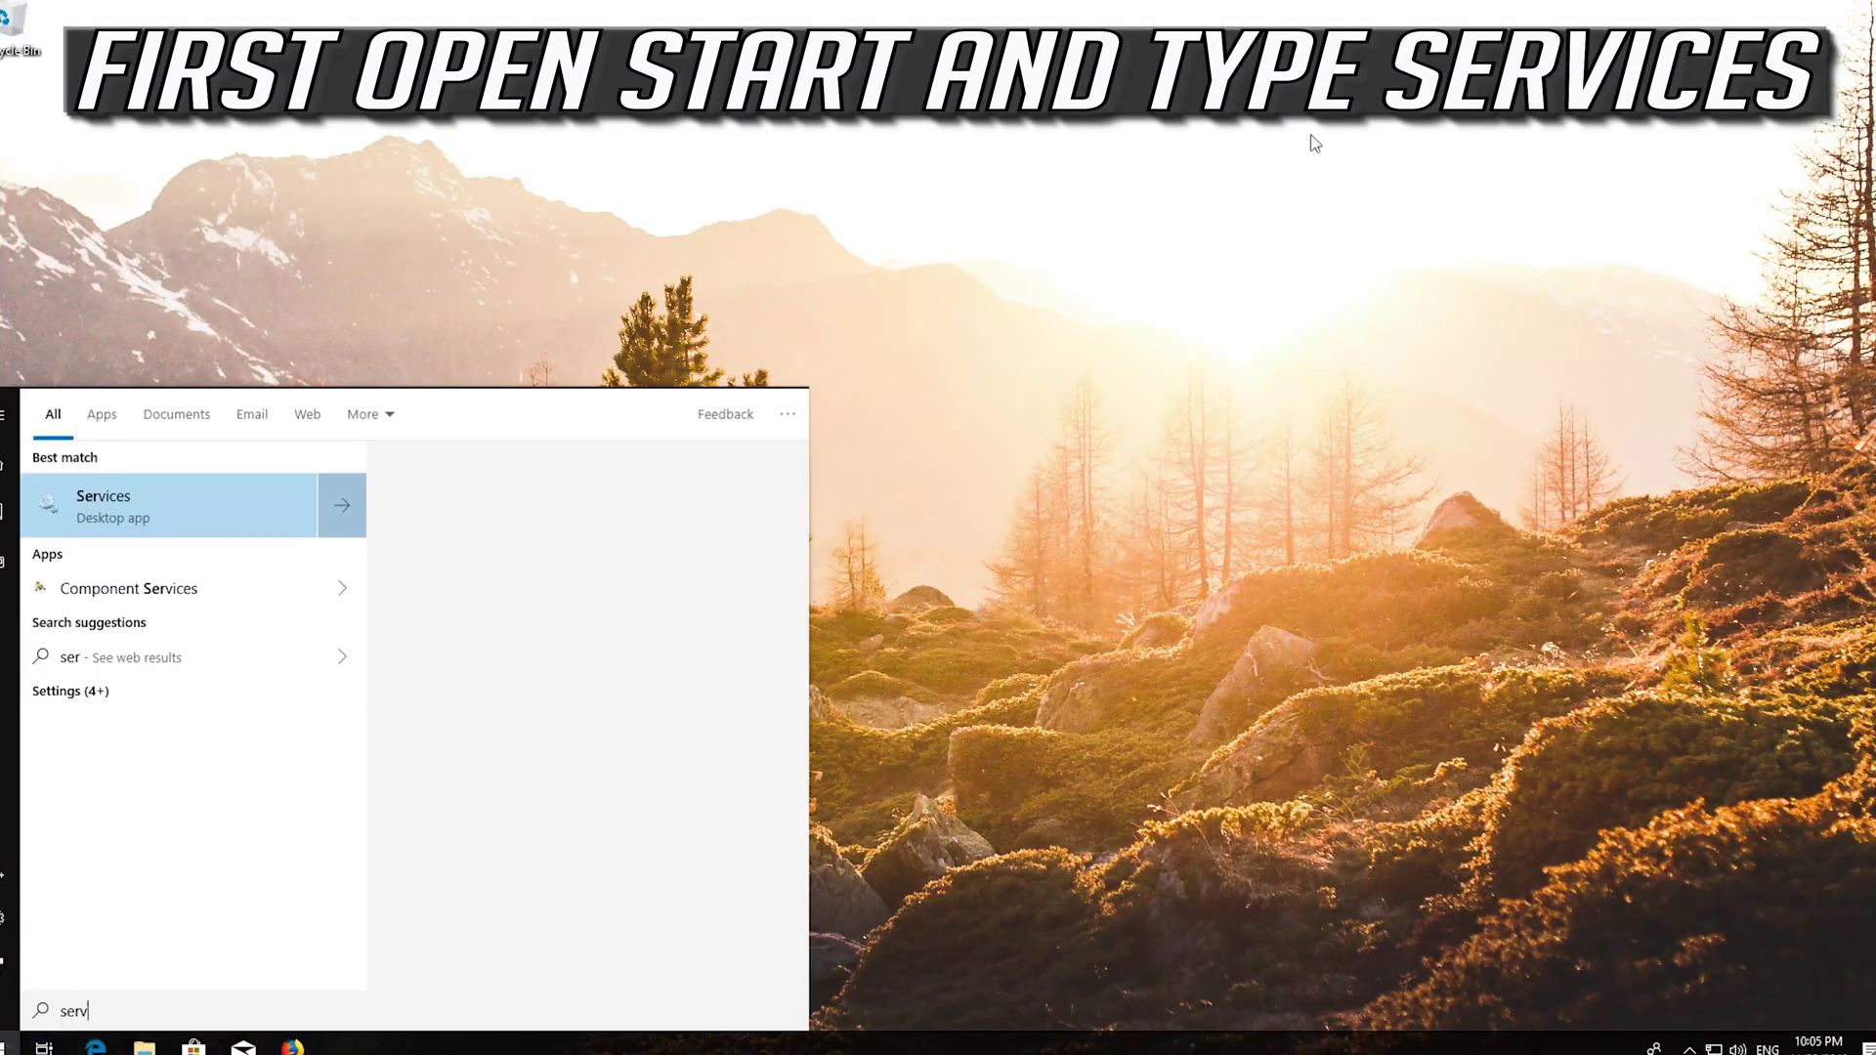
text(ices)
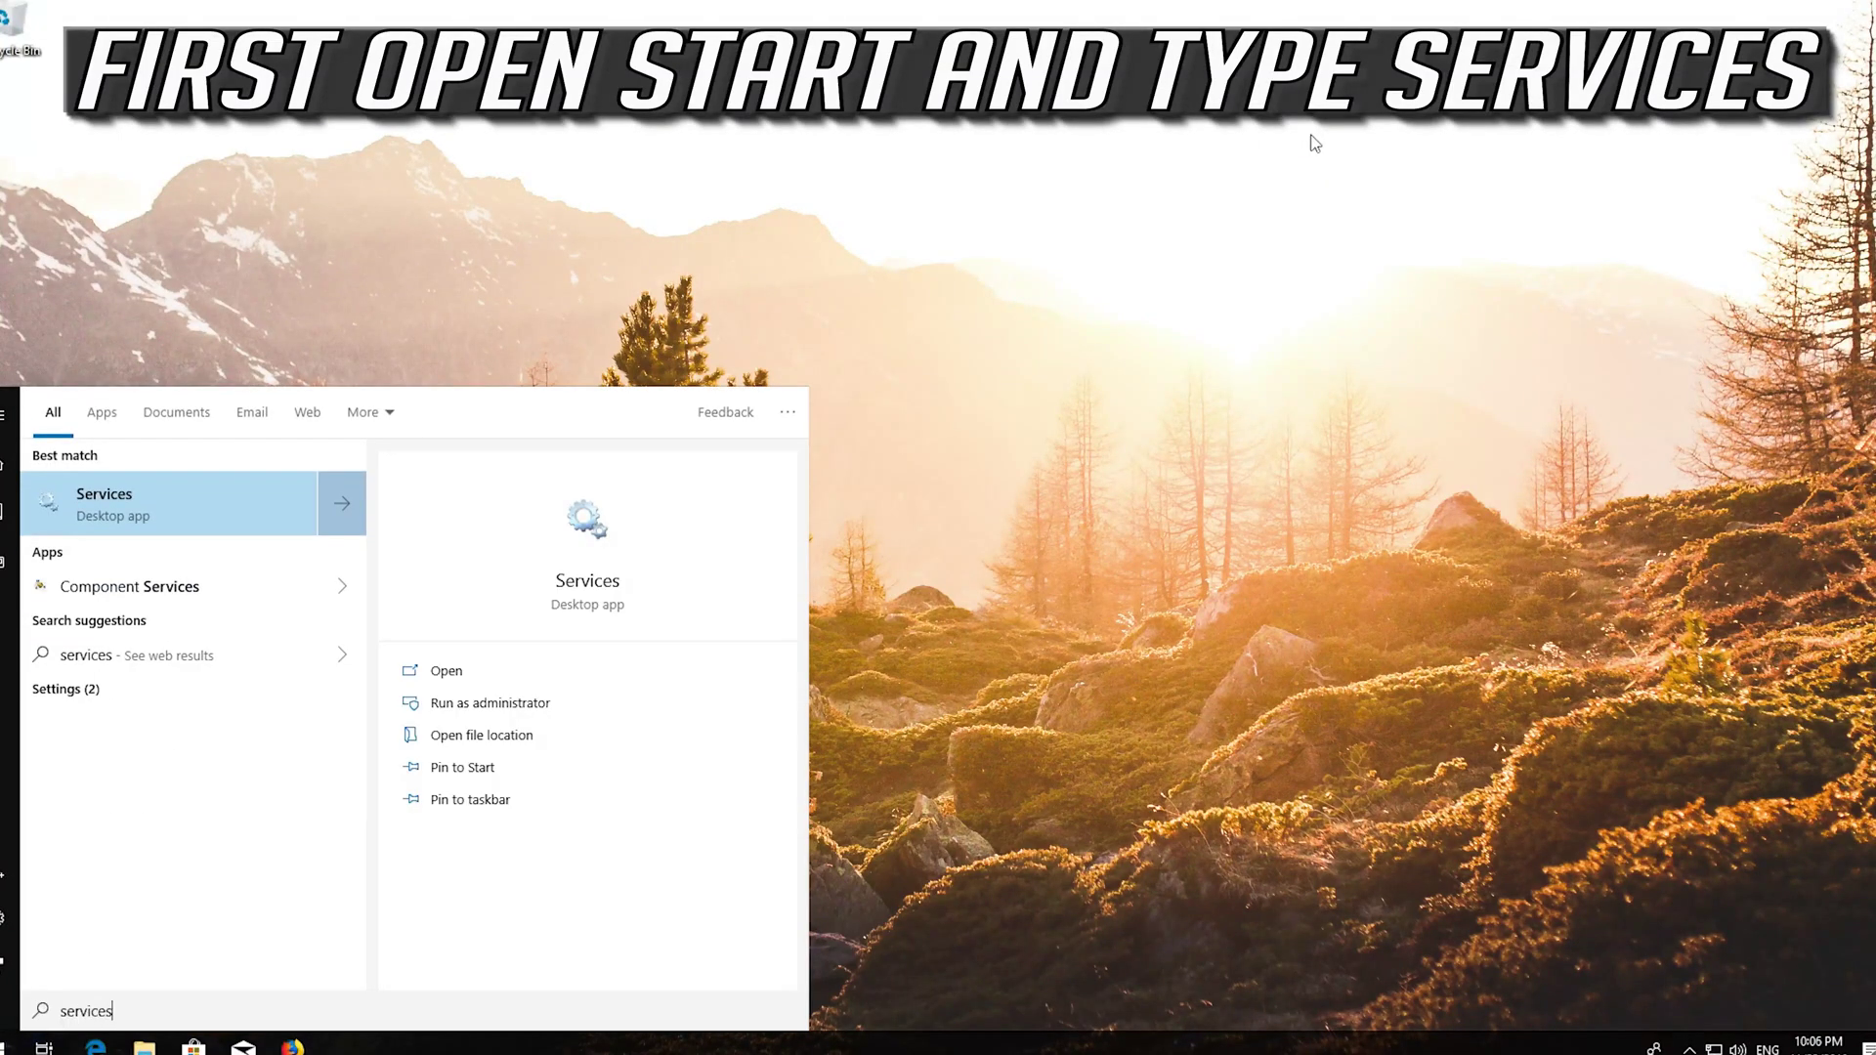
Launch the Services desktop app from the 'services' search results
click(194, 498)
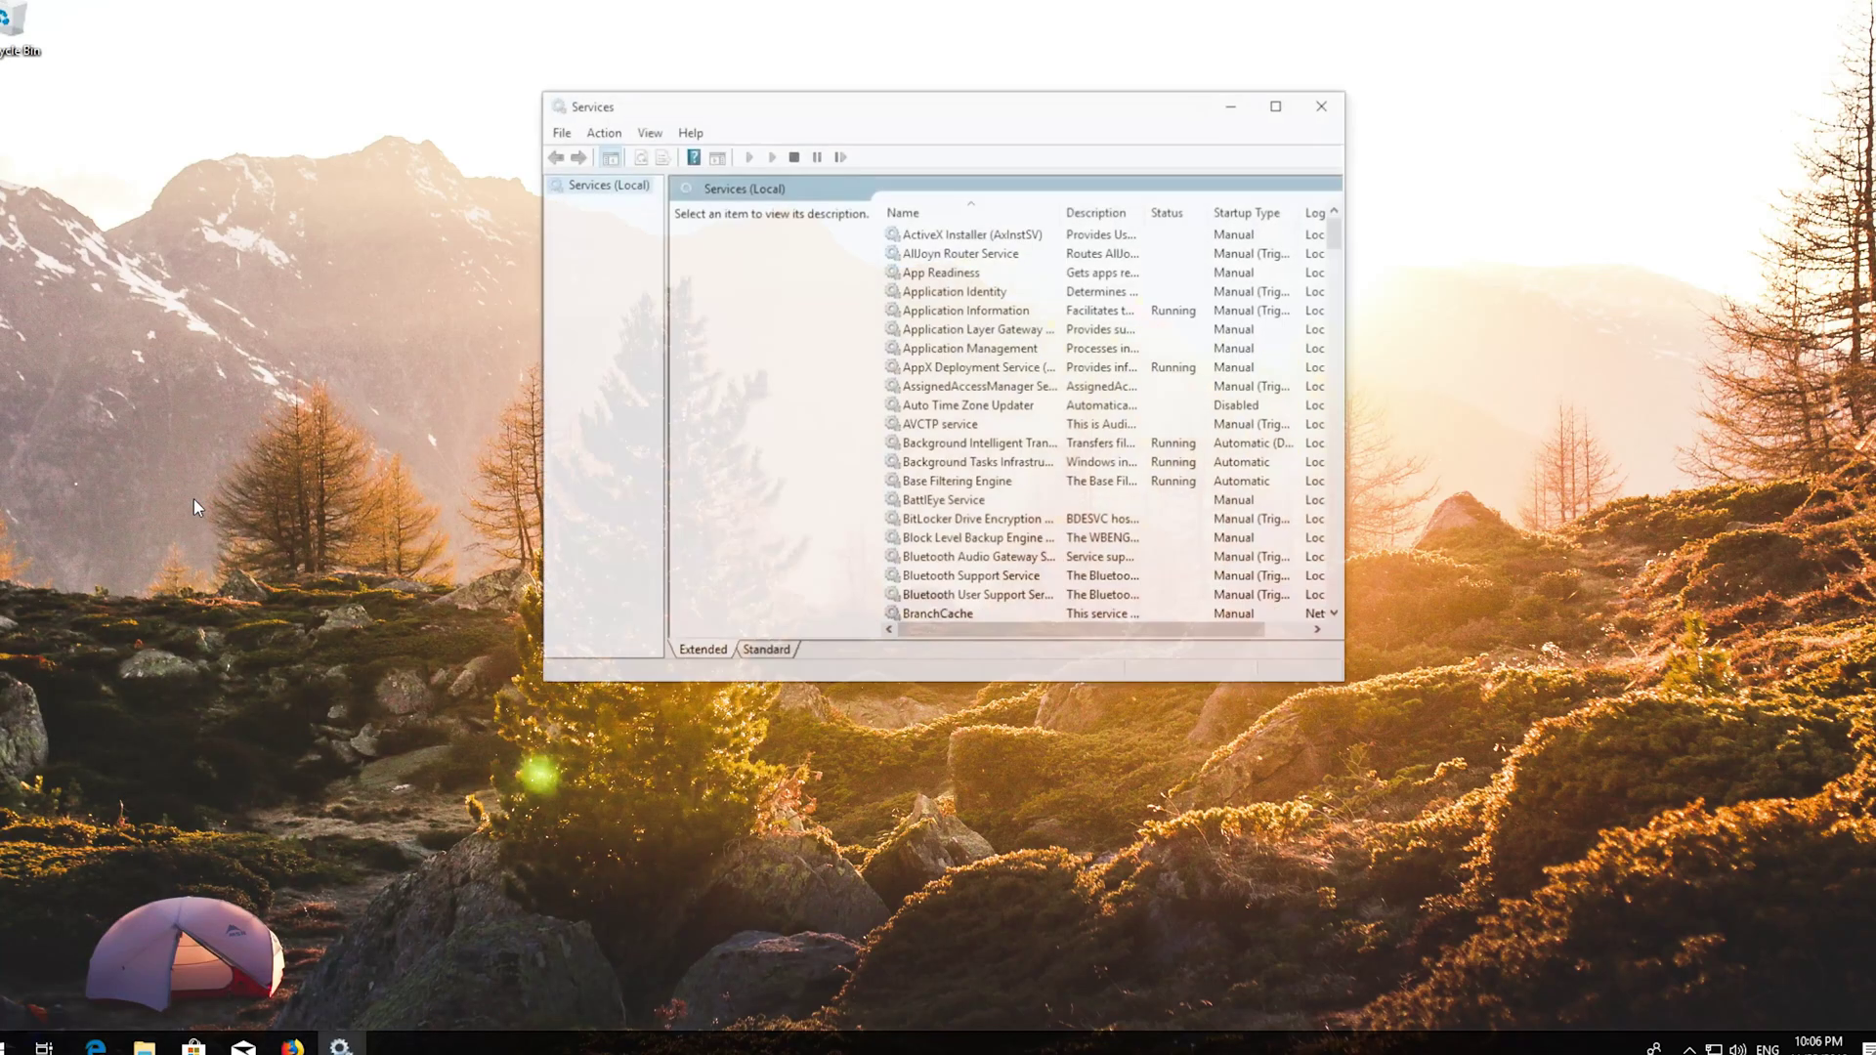
Find and select the Windows Update service in the Services list
click(900, 424)
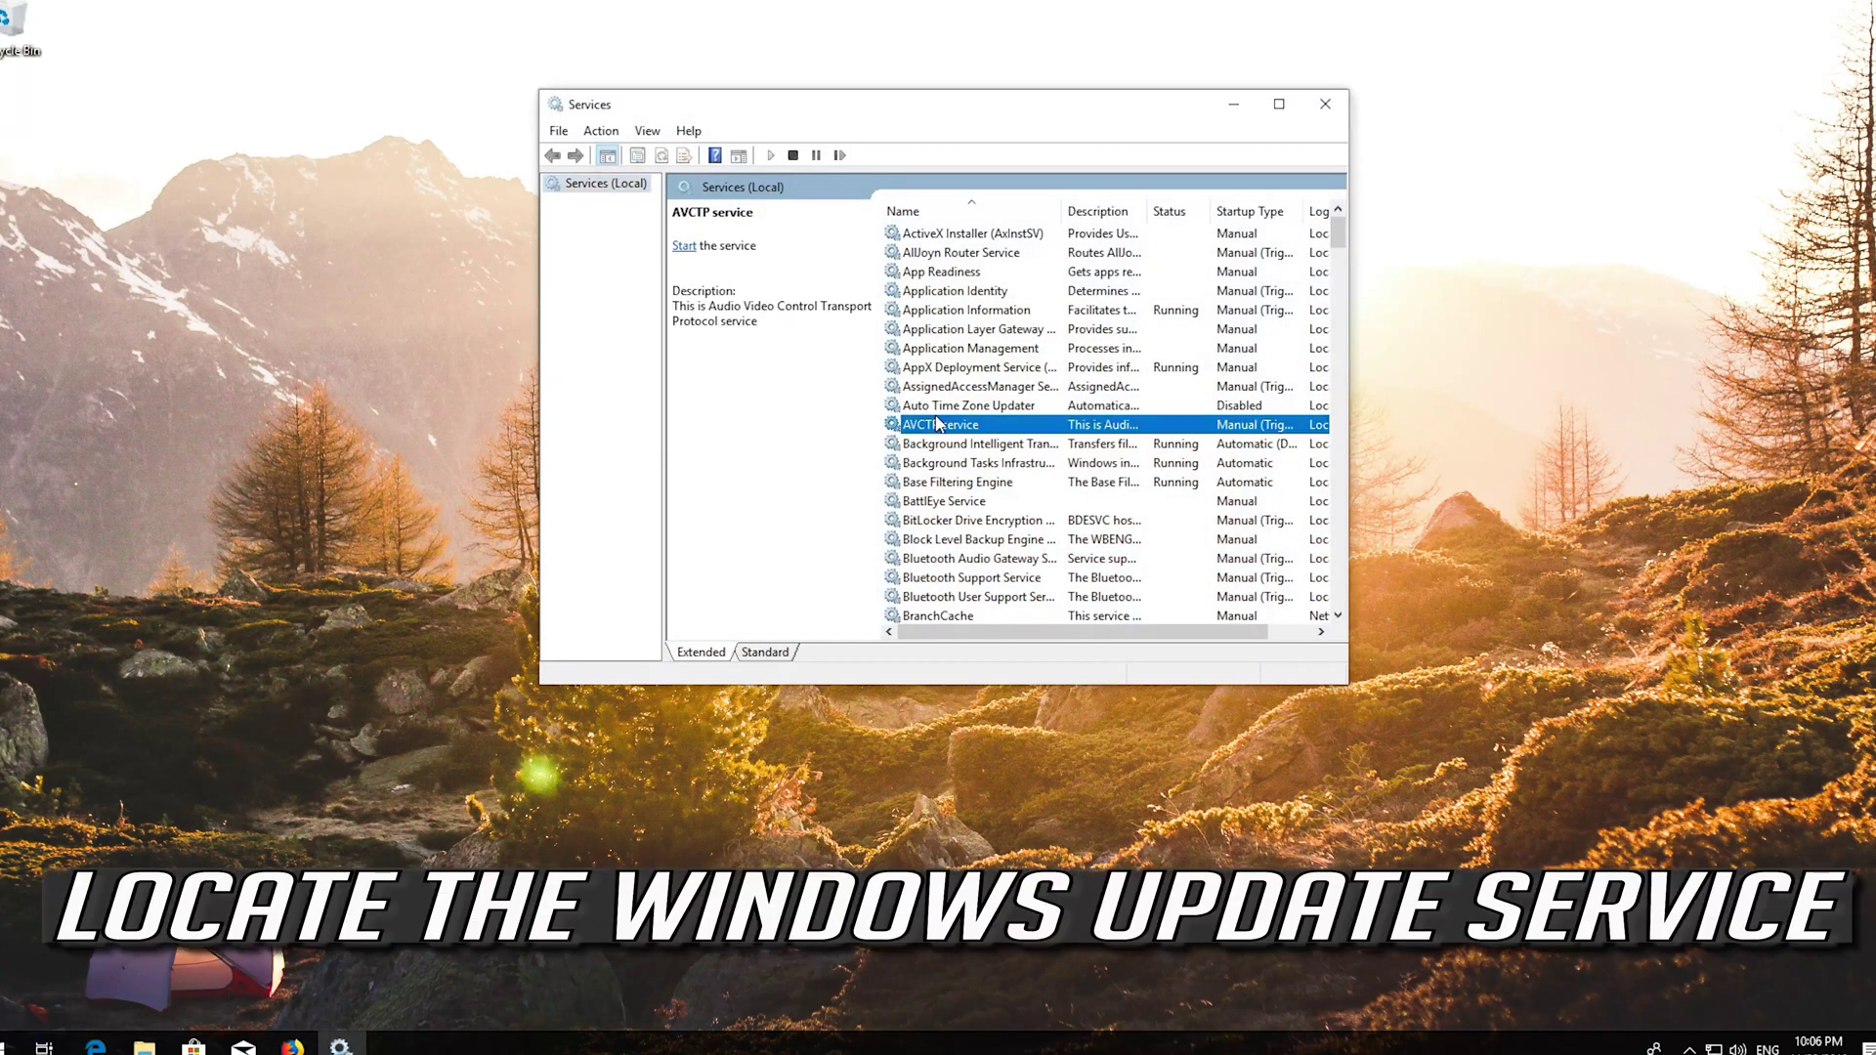
scroll(908, 423, down, 8)
scroll(917, 424, down, 8)
scroll(938, 423, down, 18)
scroll(938, 424, down, 5)
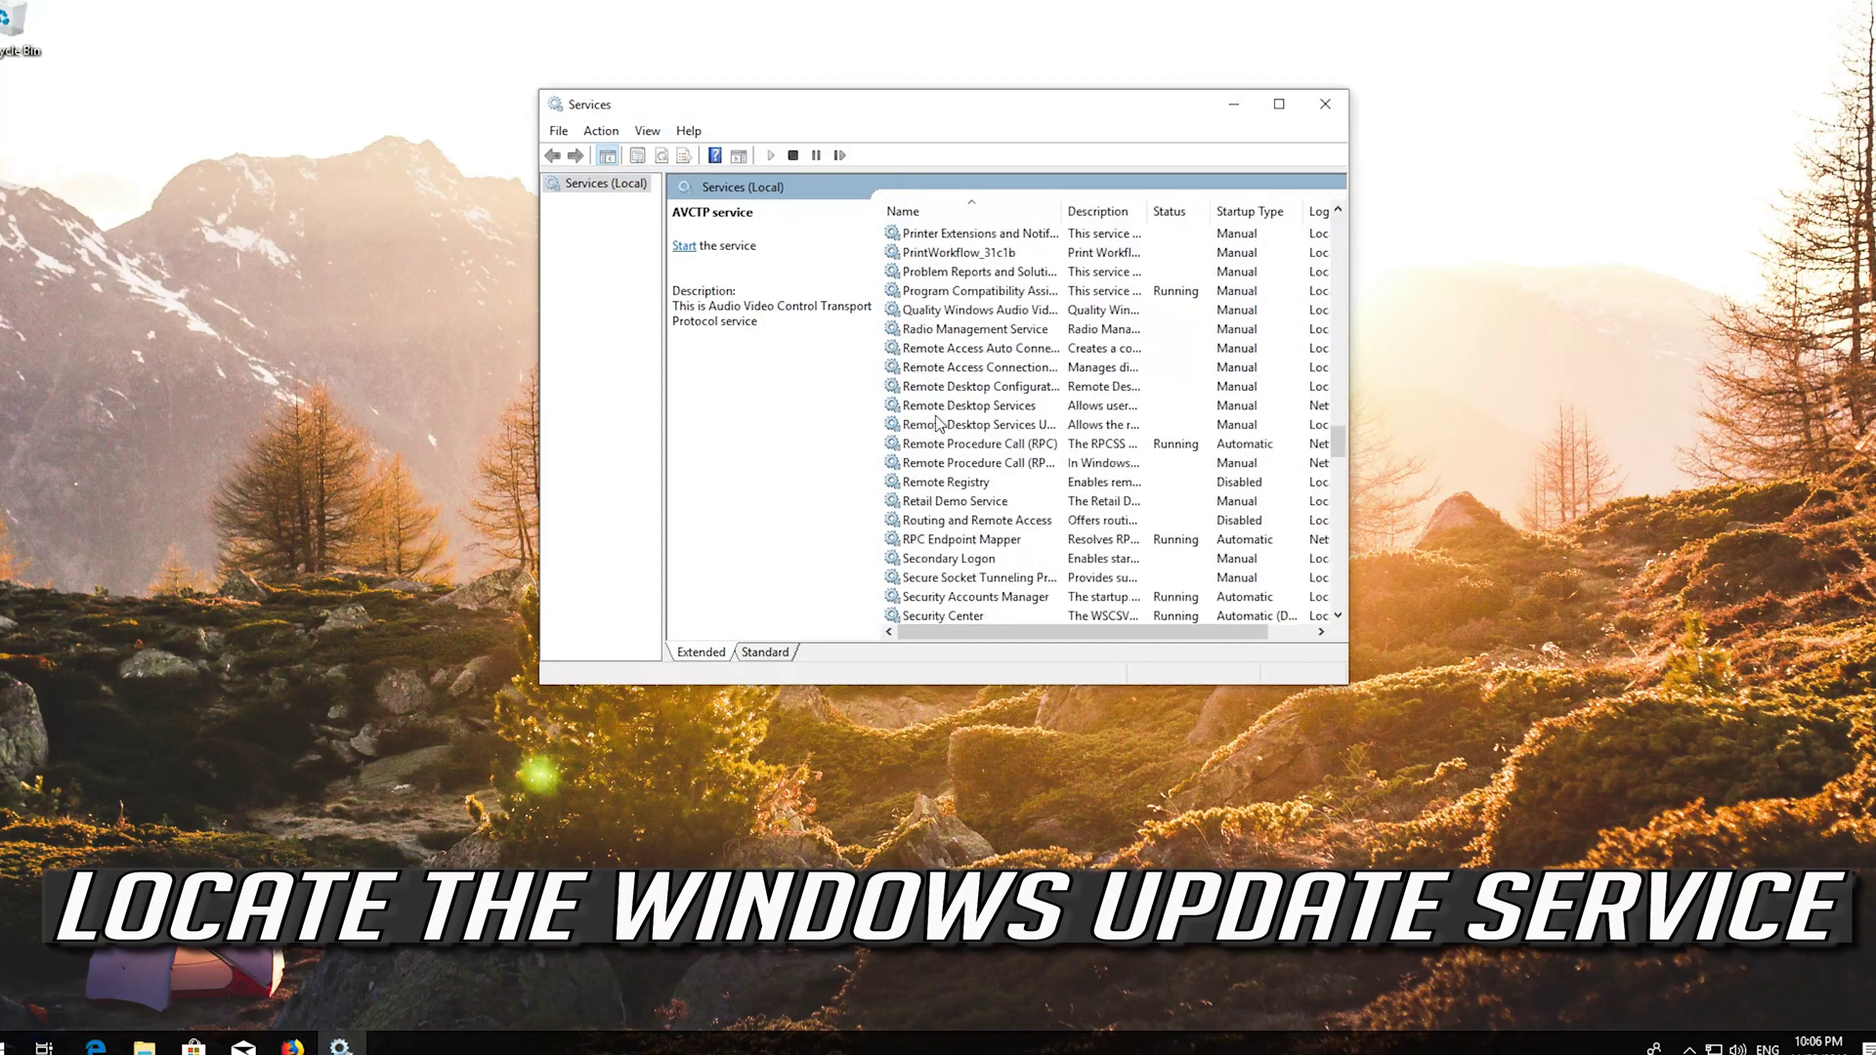
scroll(939, 424, down, 5)
scroll(938, 424, down, 6)
scroll(938, 423, down, 5)
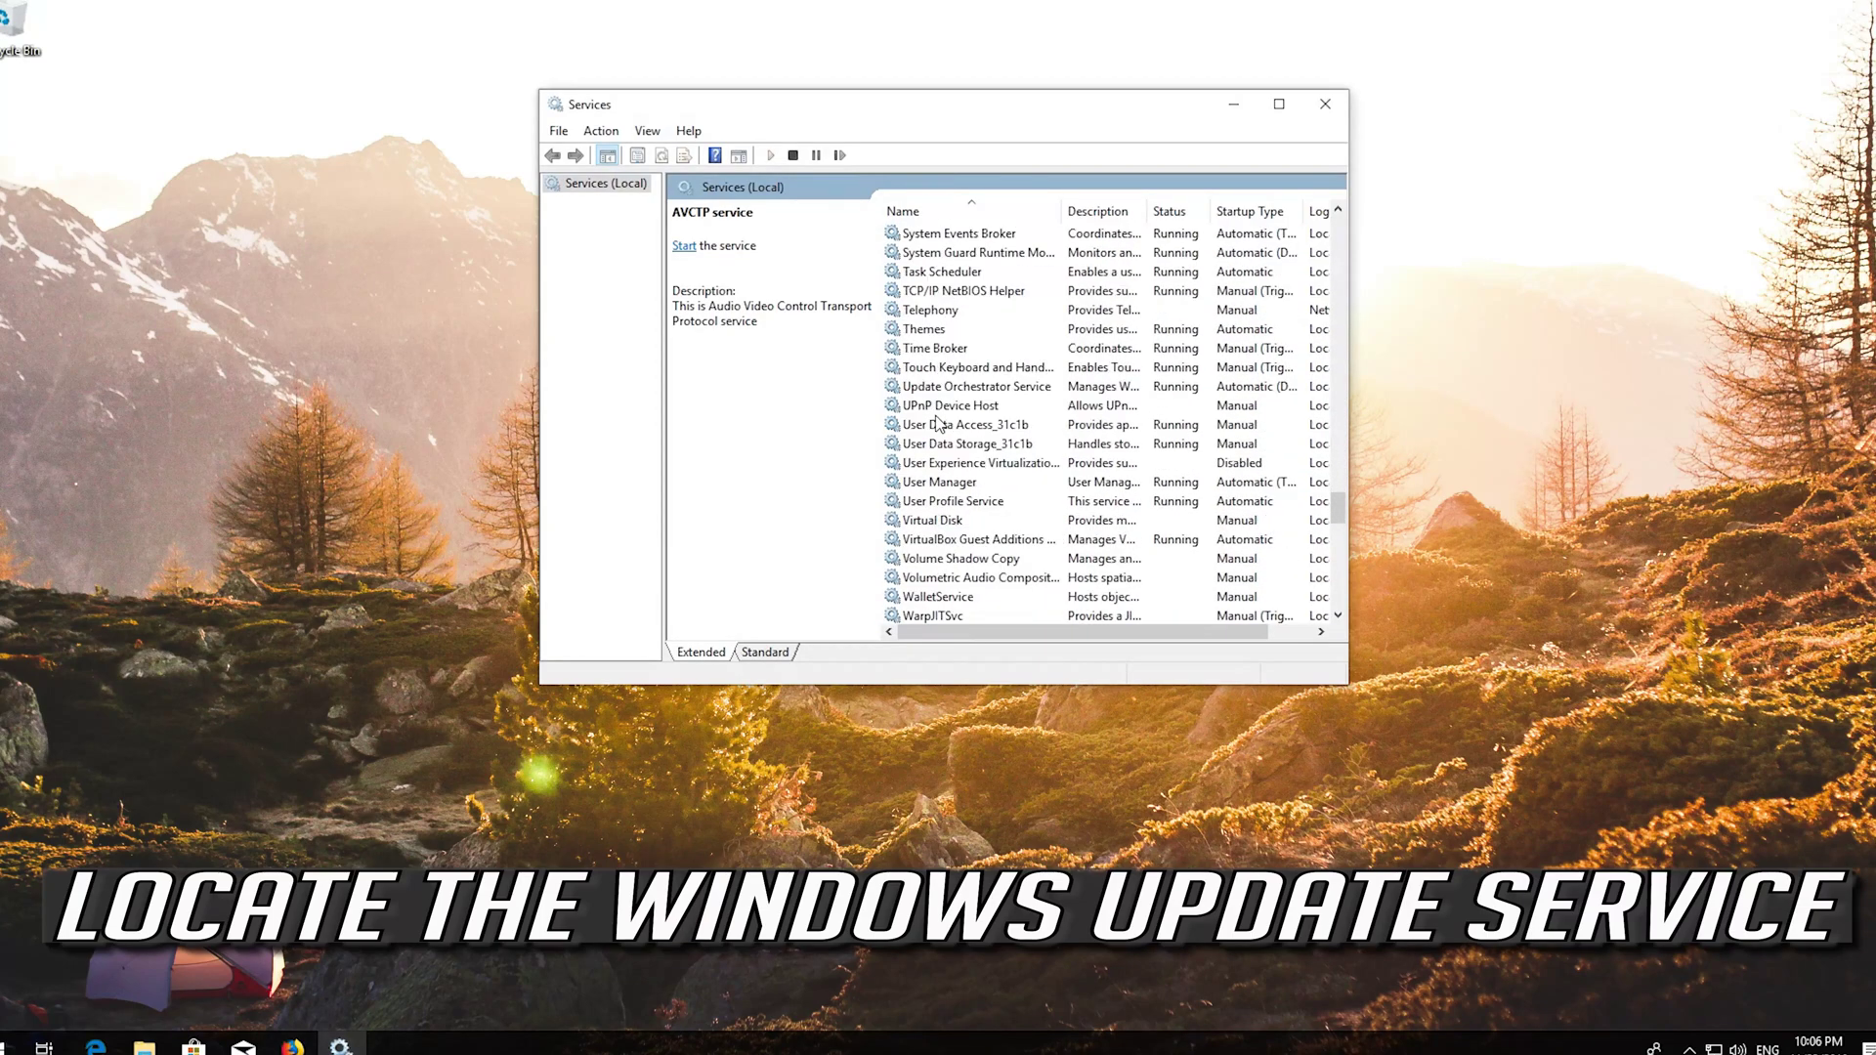
scroll(938, 424, down, 5)
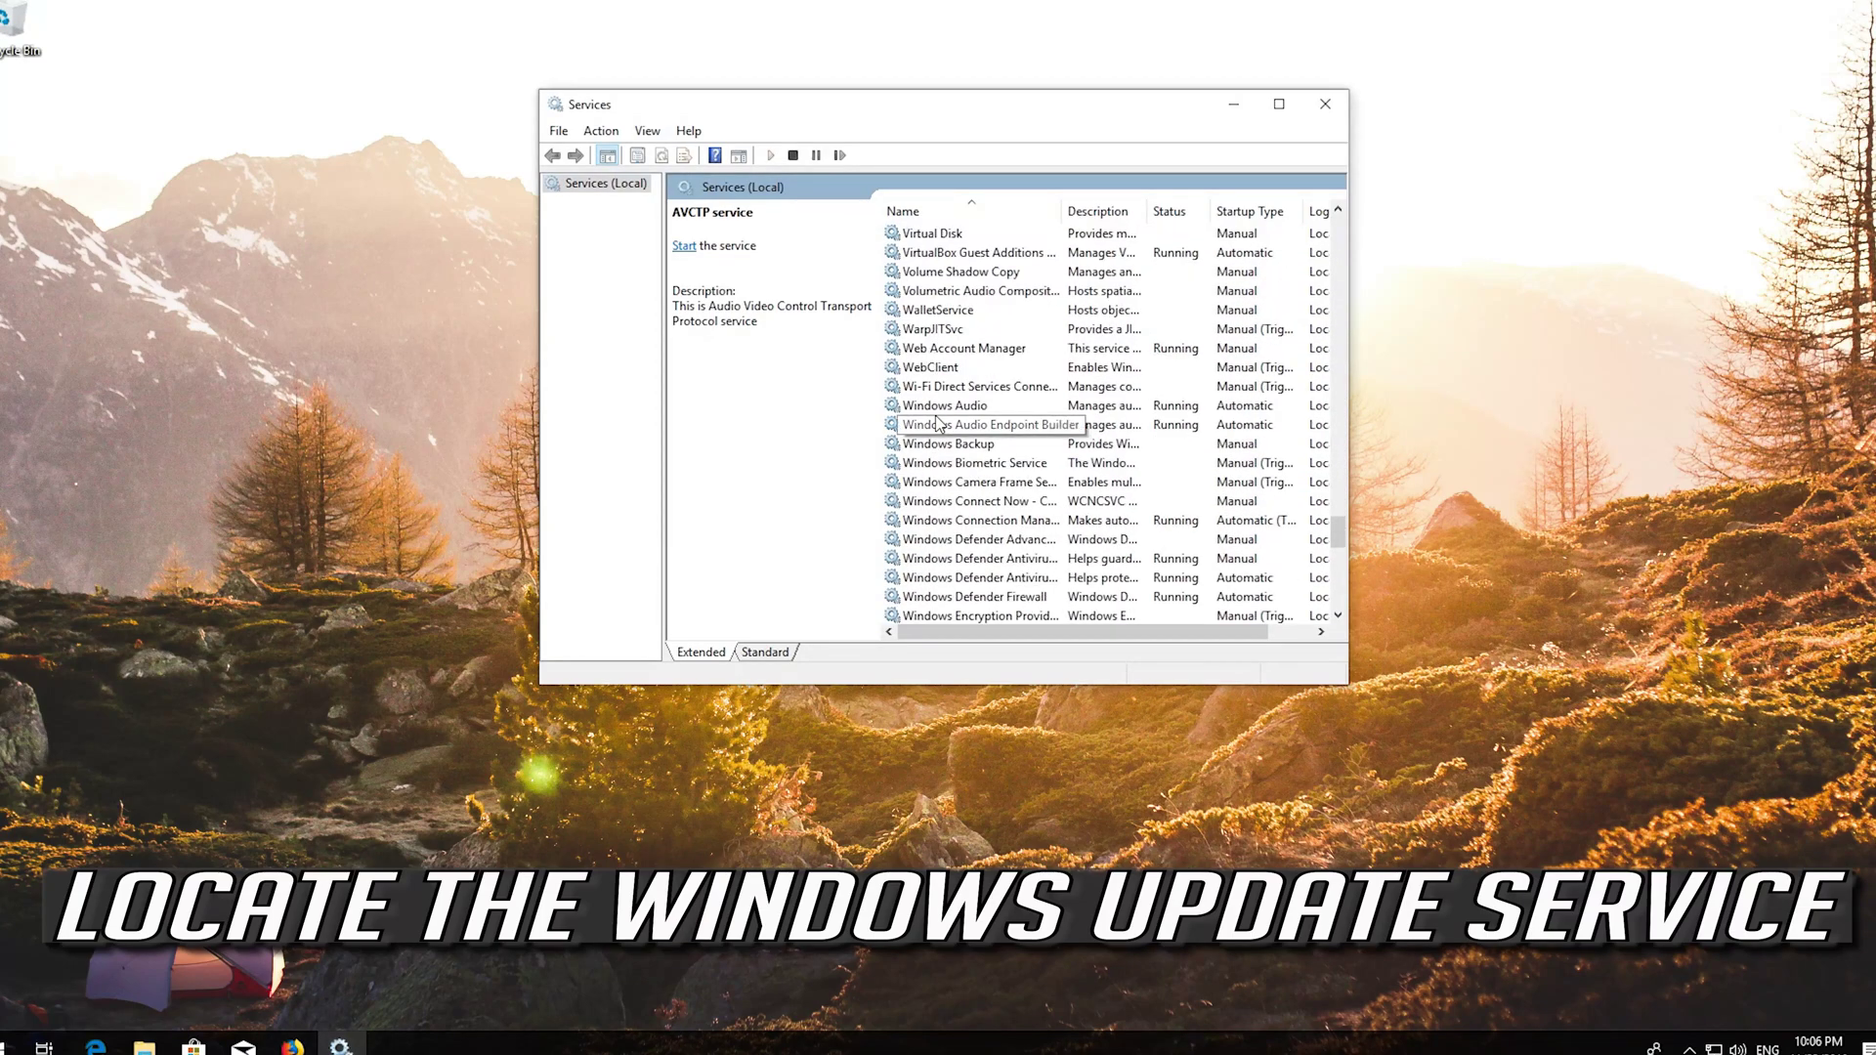
scroll(938, 423, down, 5)
scroll(939, 423, down, 5)
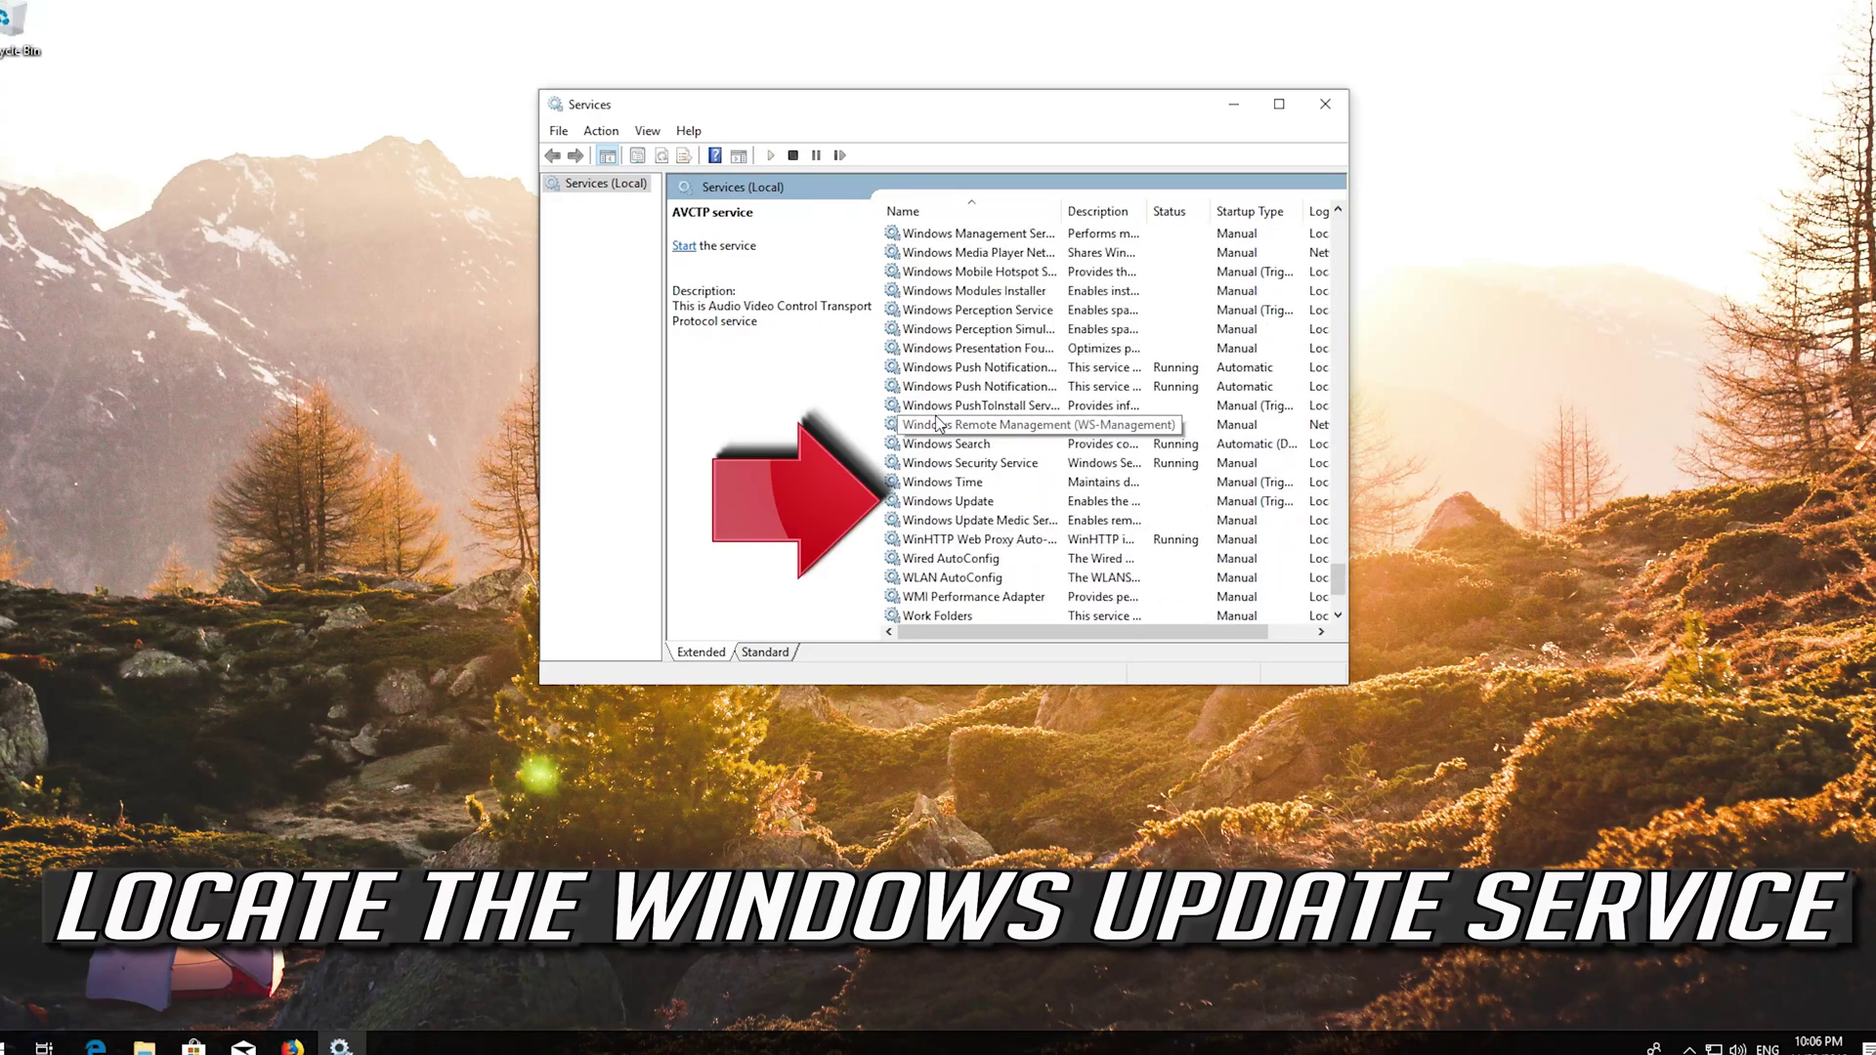
click(953, 505)
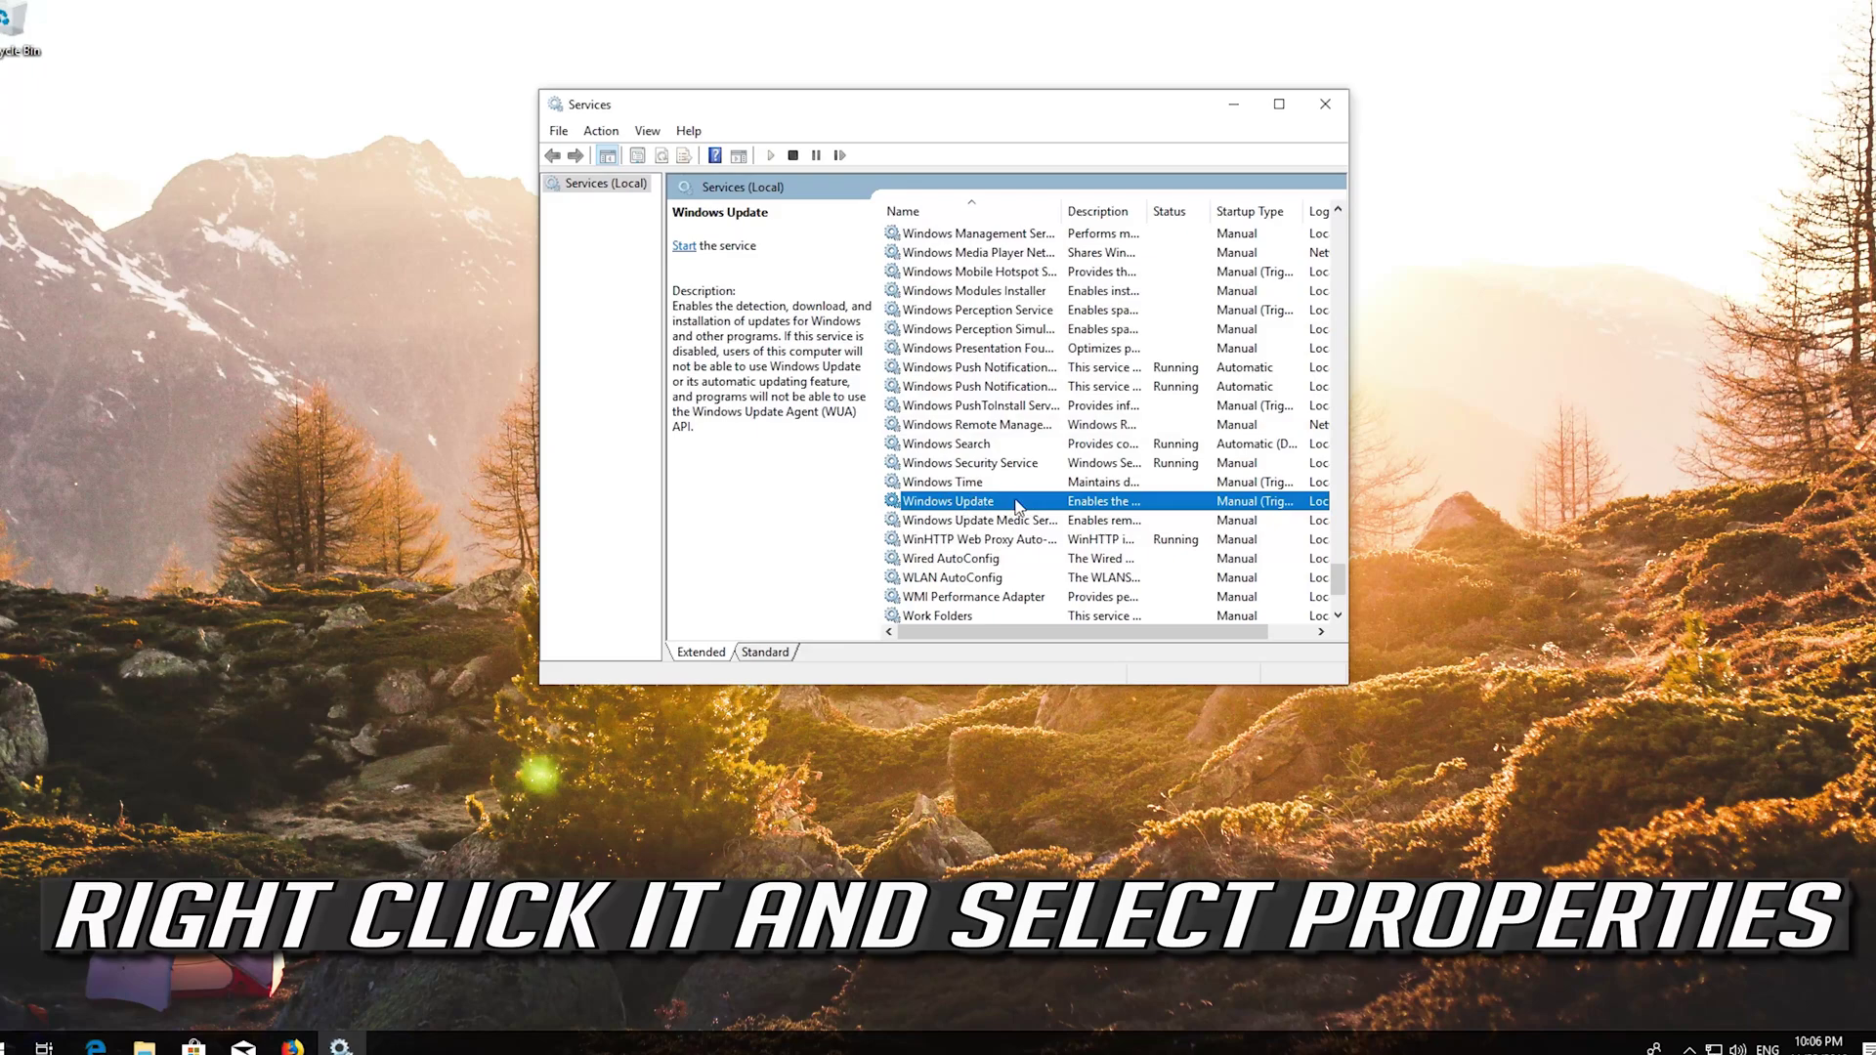
Change Windows Update's startup type from Manual to Automatic in its Properties and apply it
right_click(967, 508)
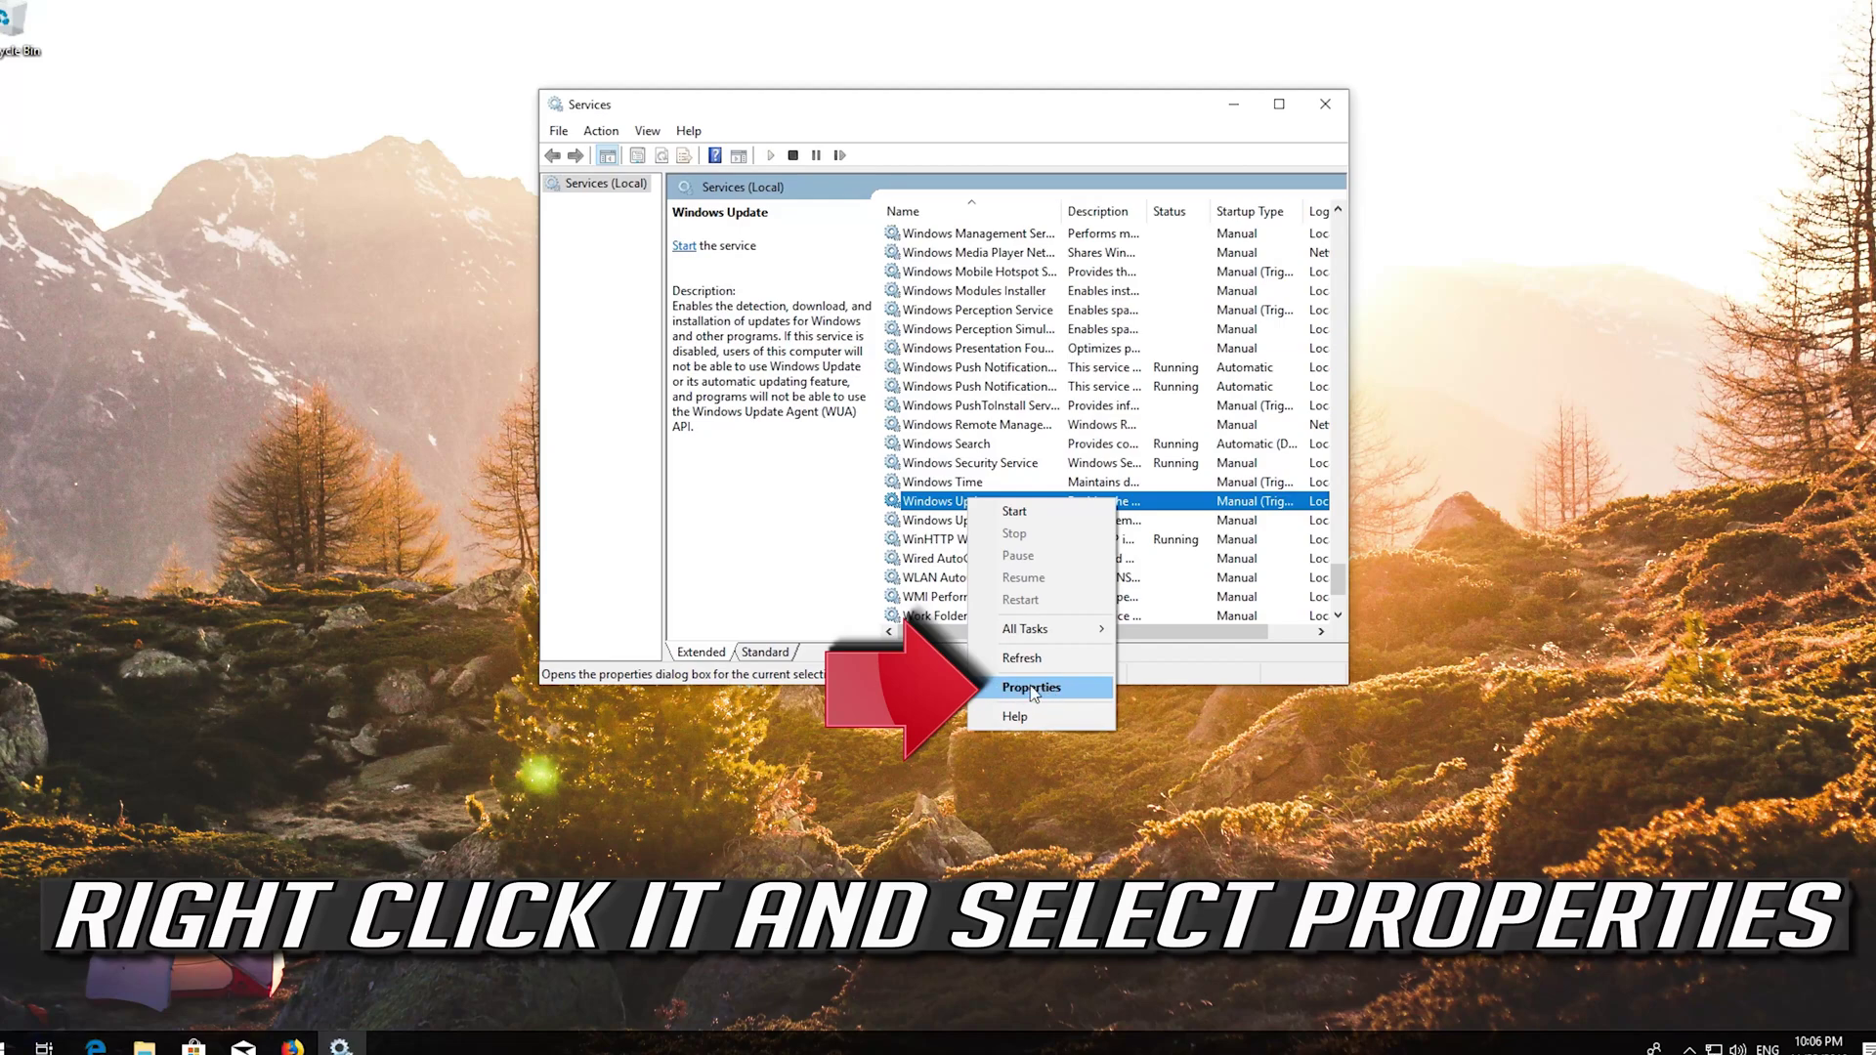
click(1033, 688)
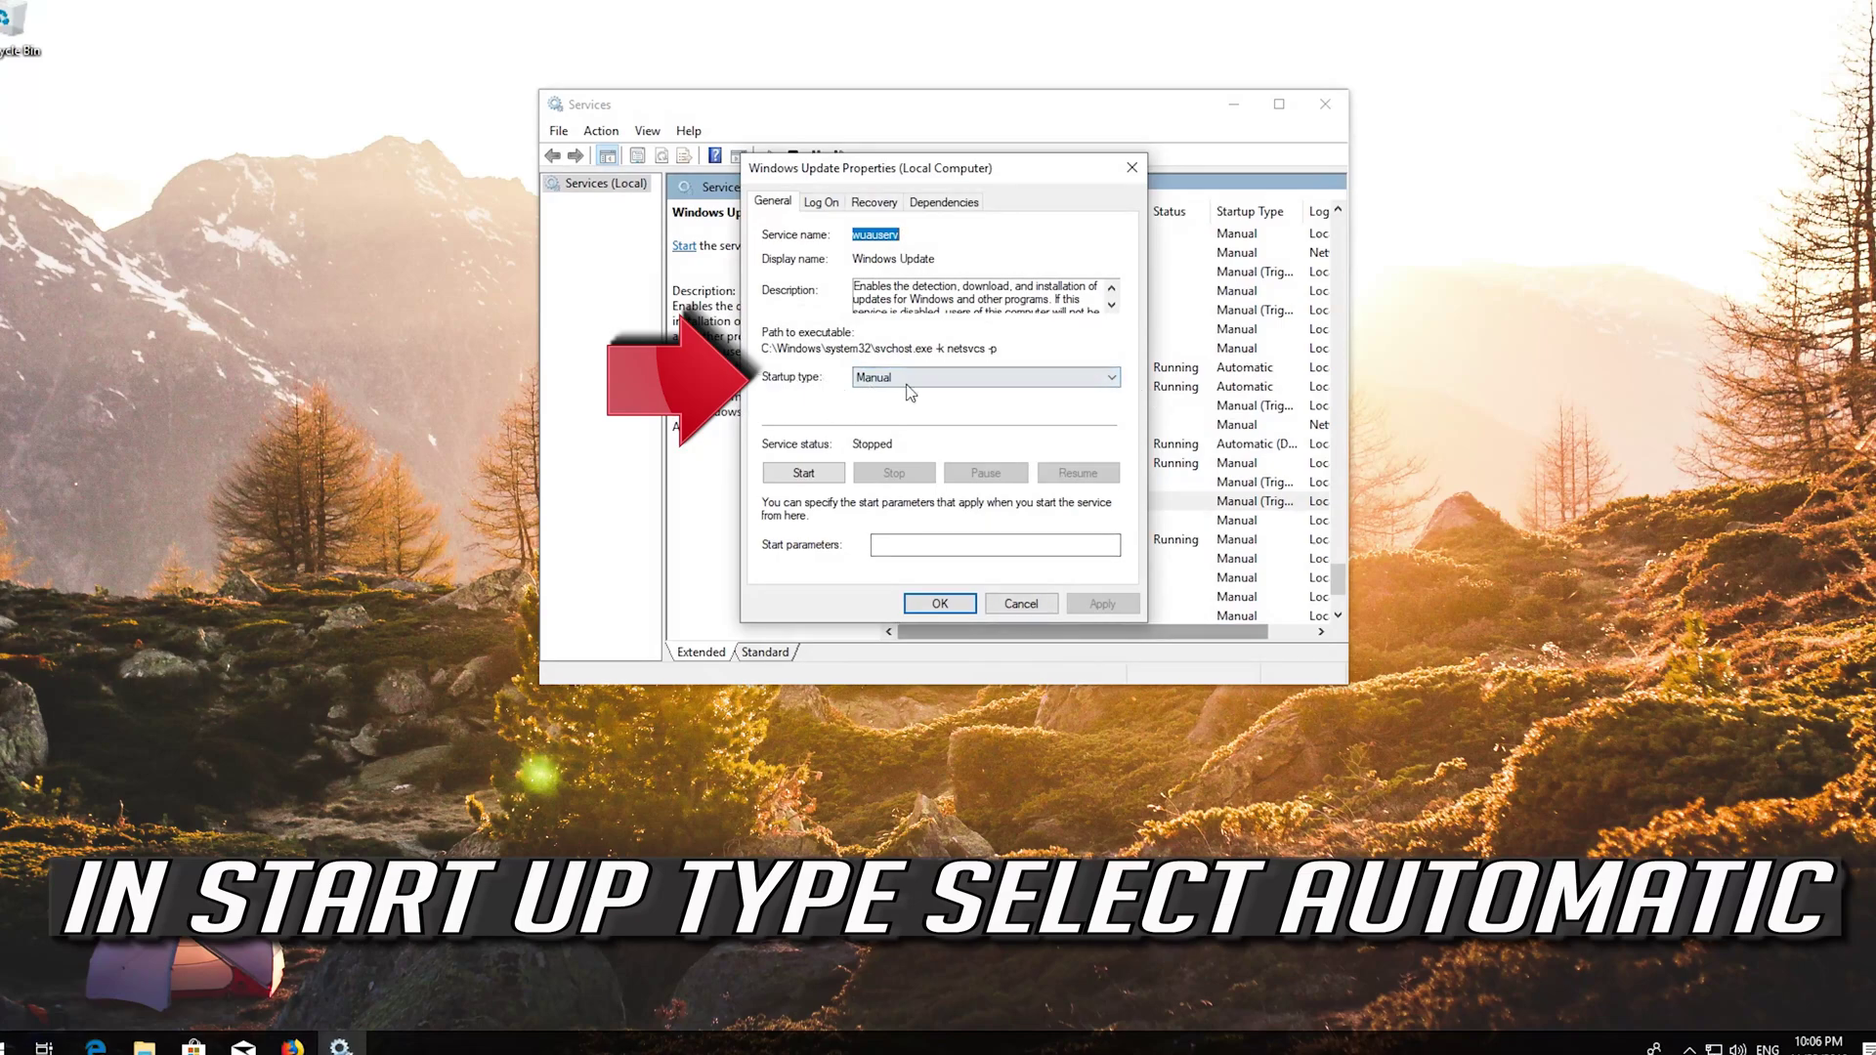
click(974, 383)
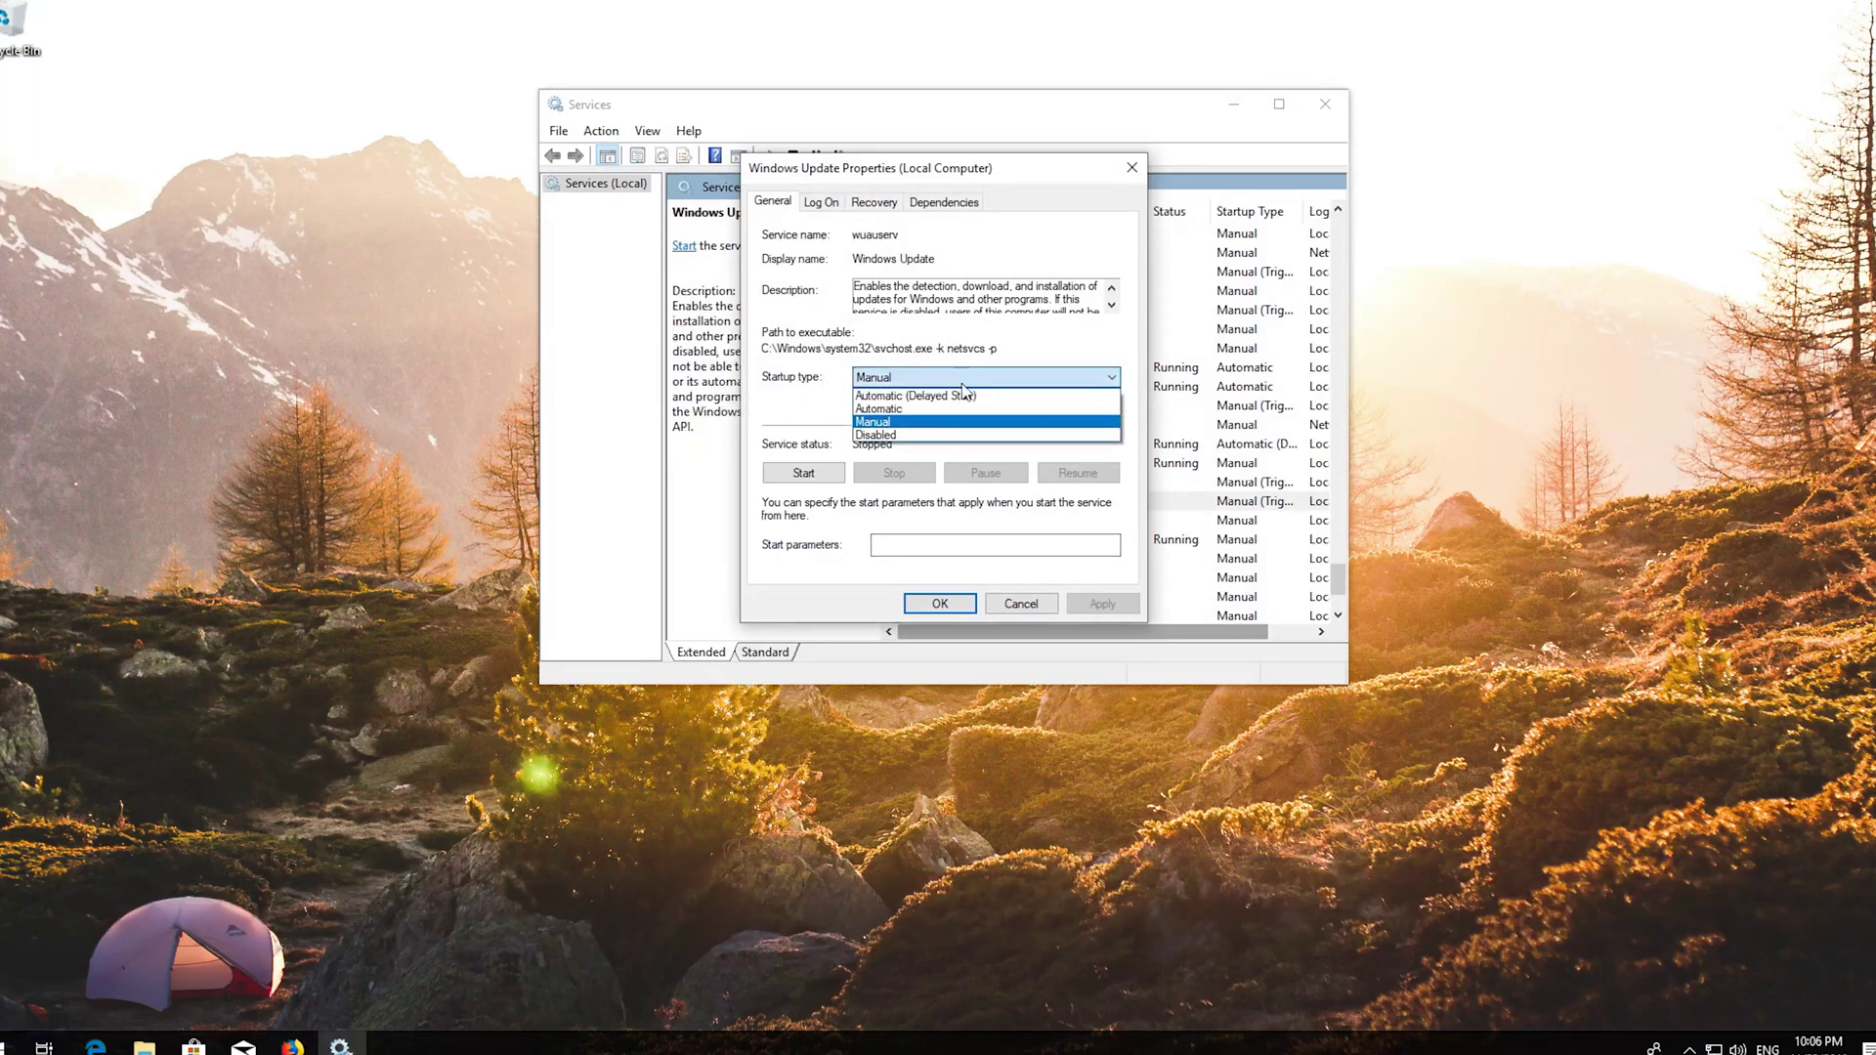
click(927, 407)
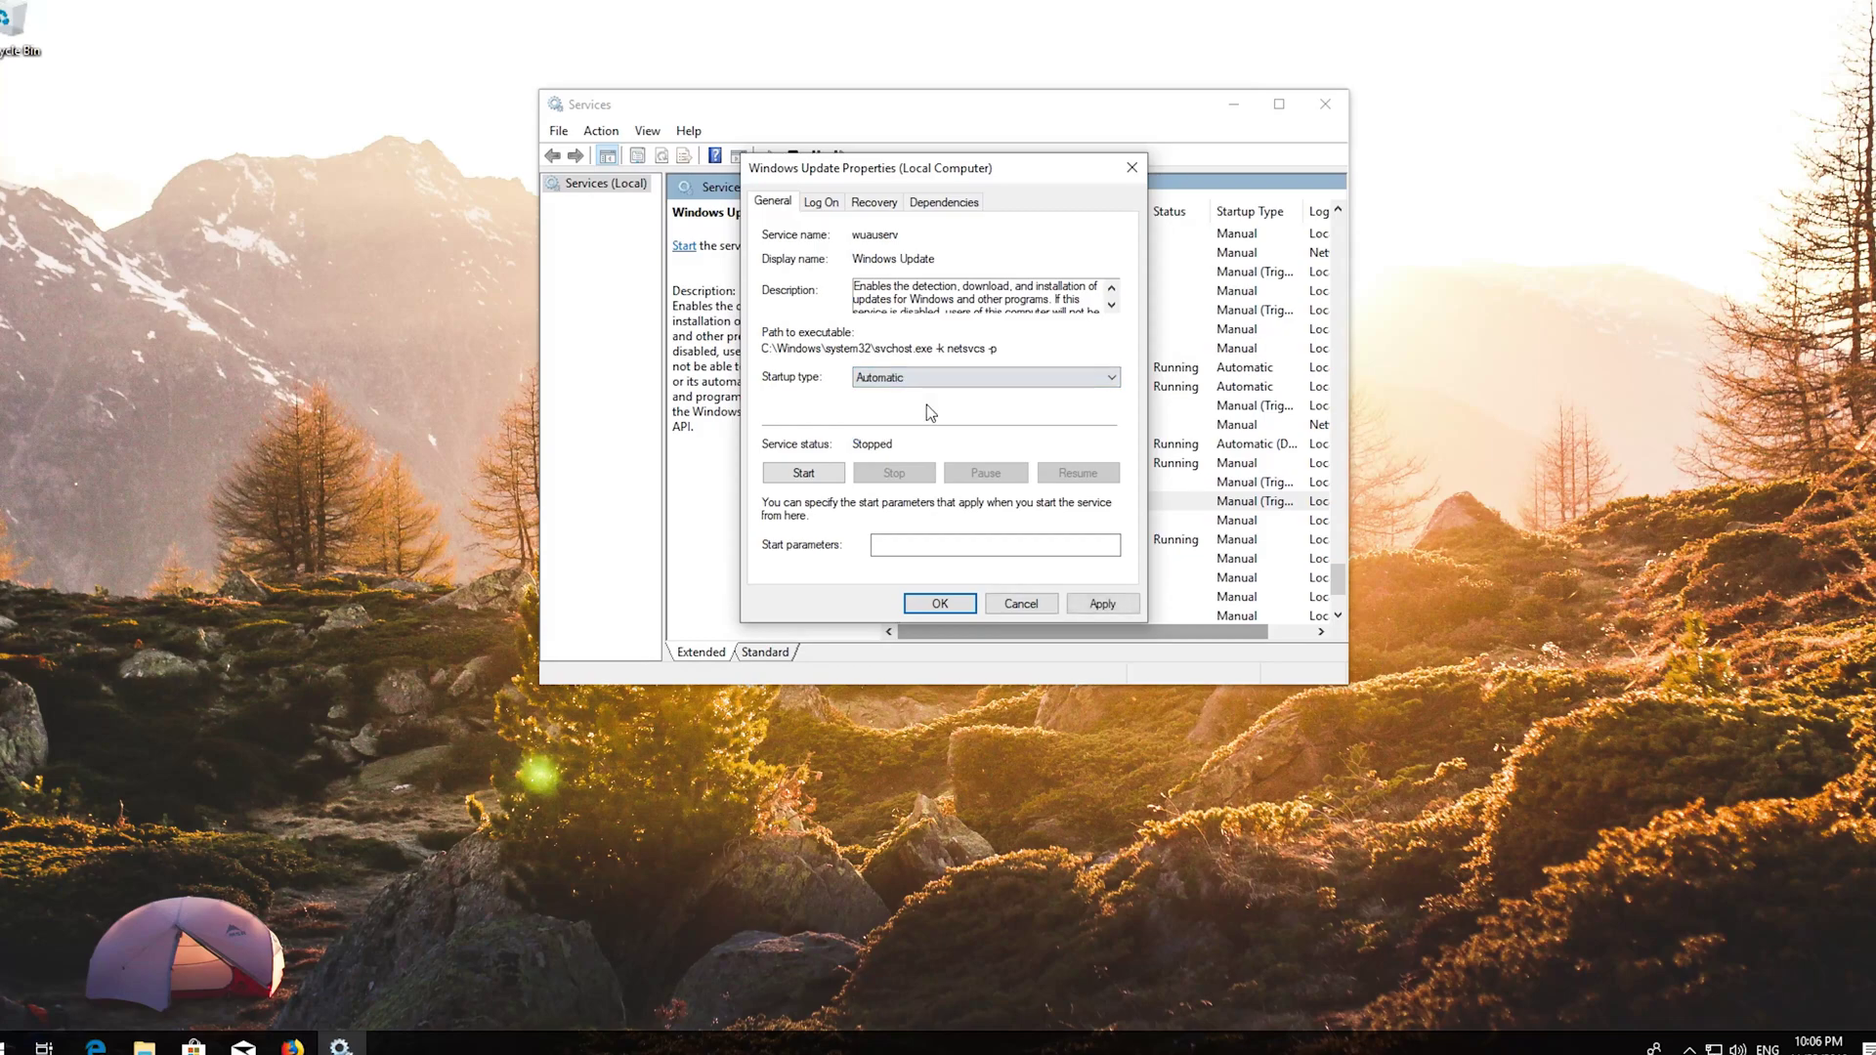
click(1113, 607)
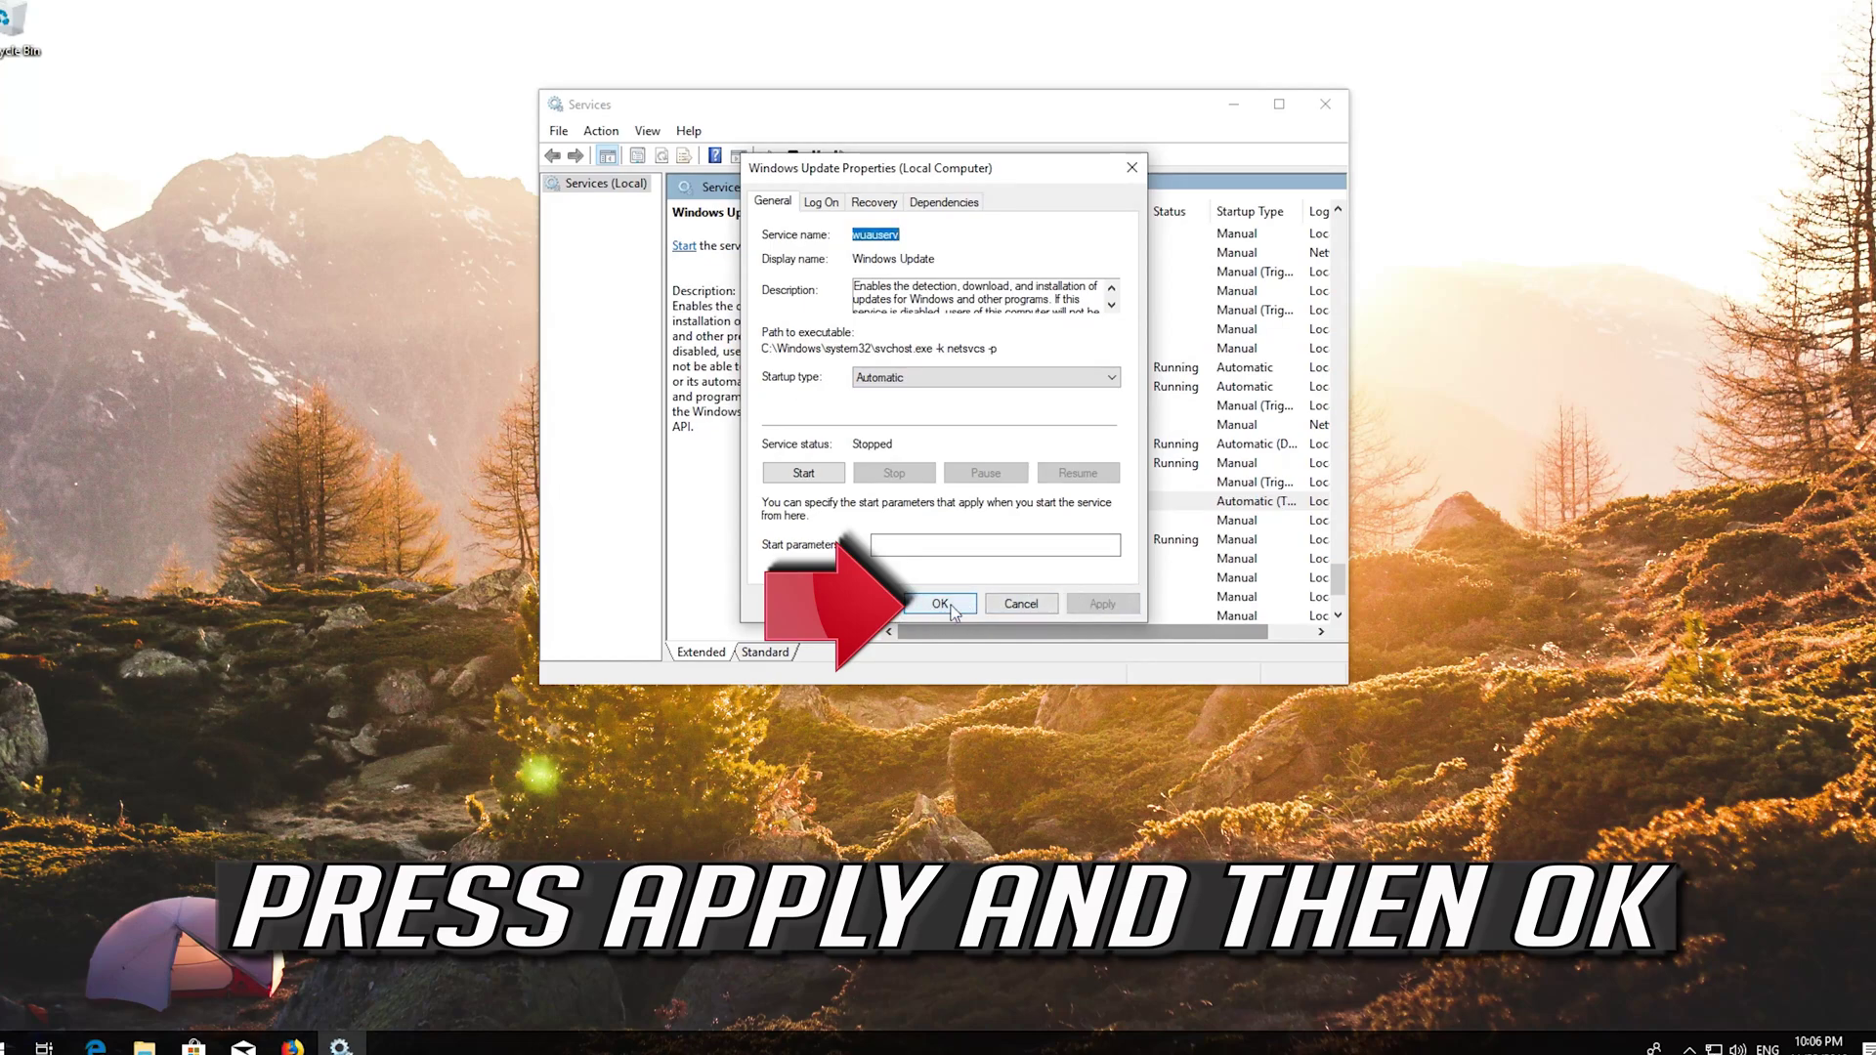
click(943, 603)
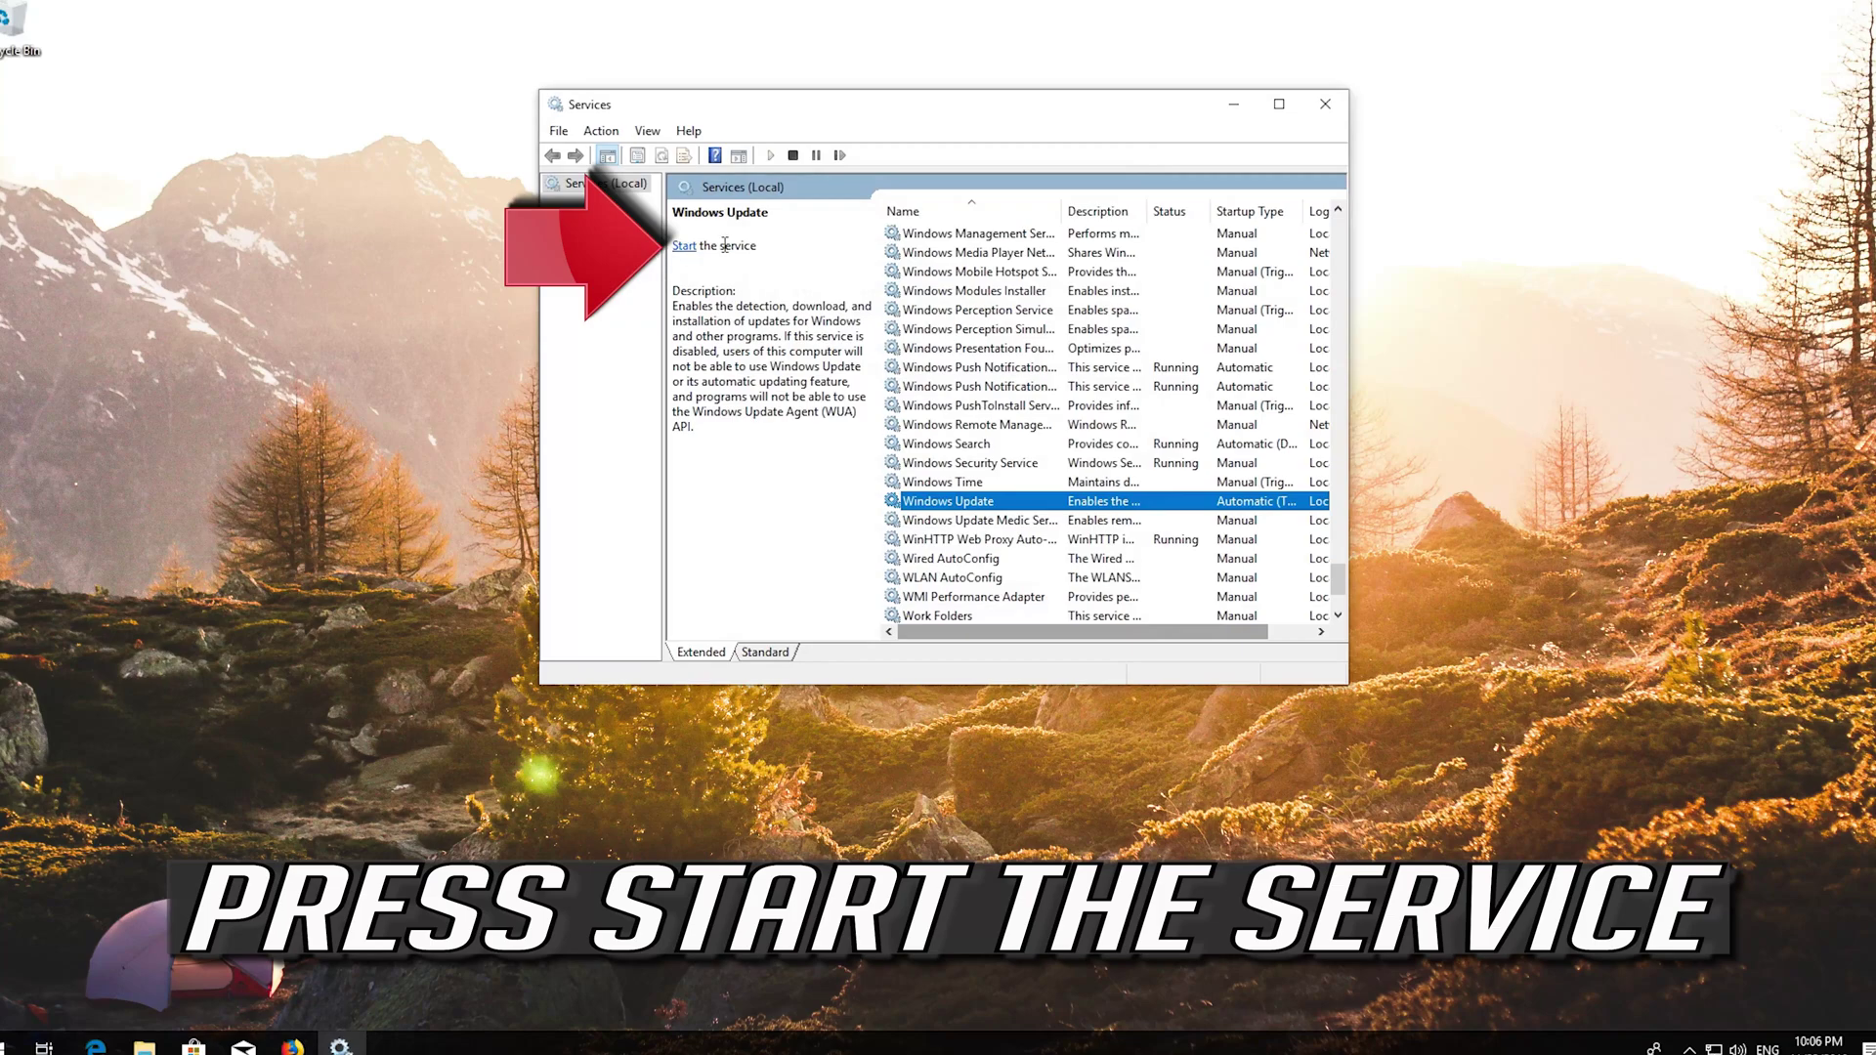
Start, then restart, the Windows Update service and close the Services window
click(686, 248)
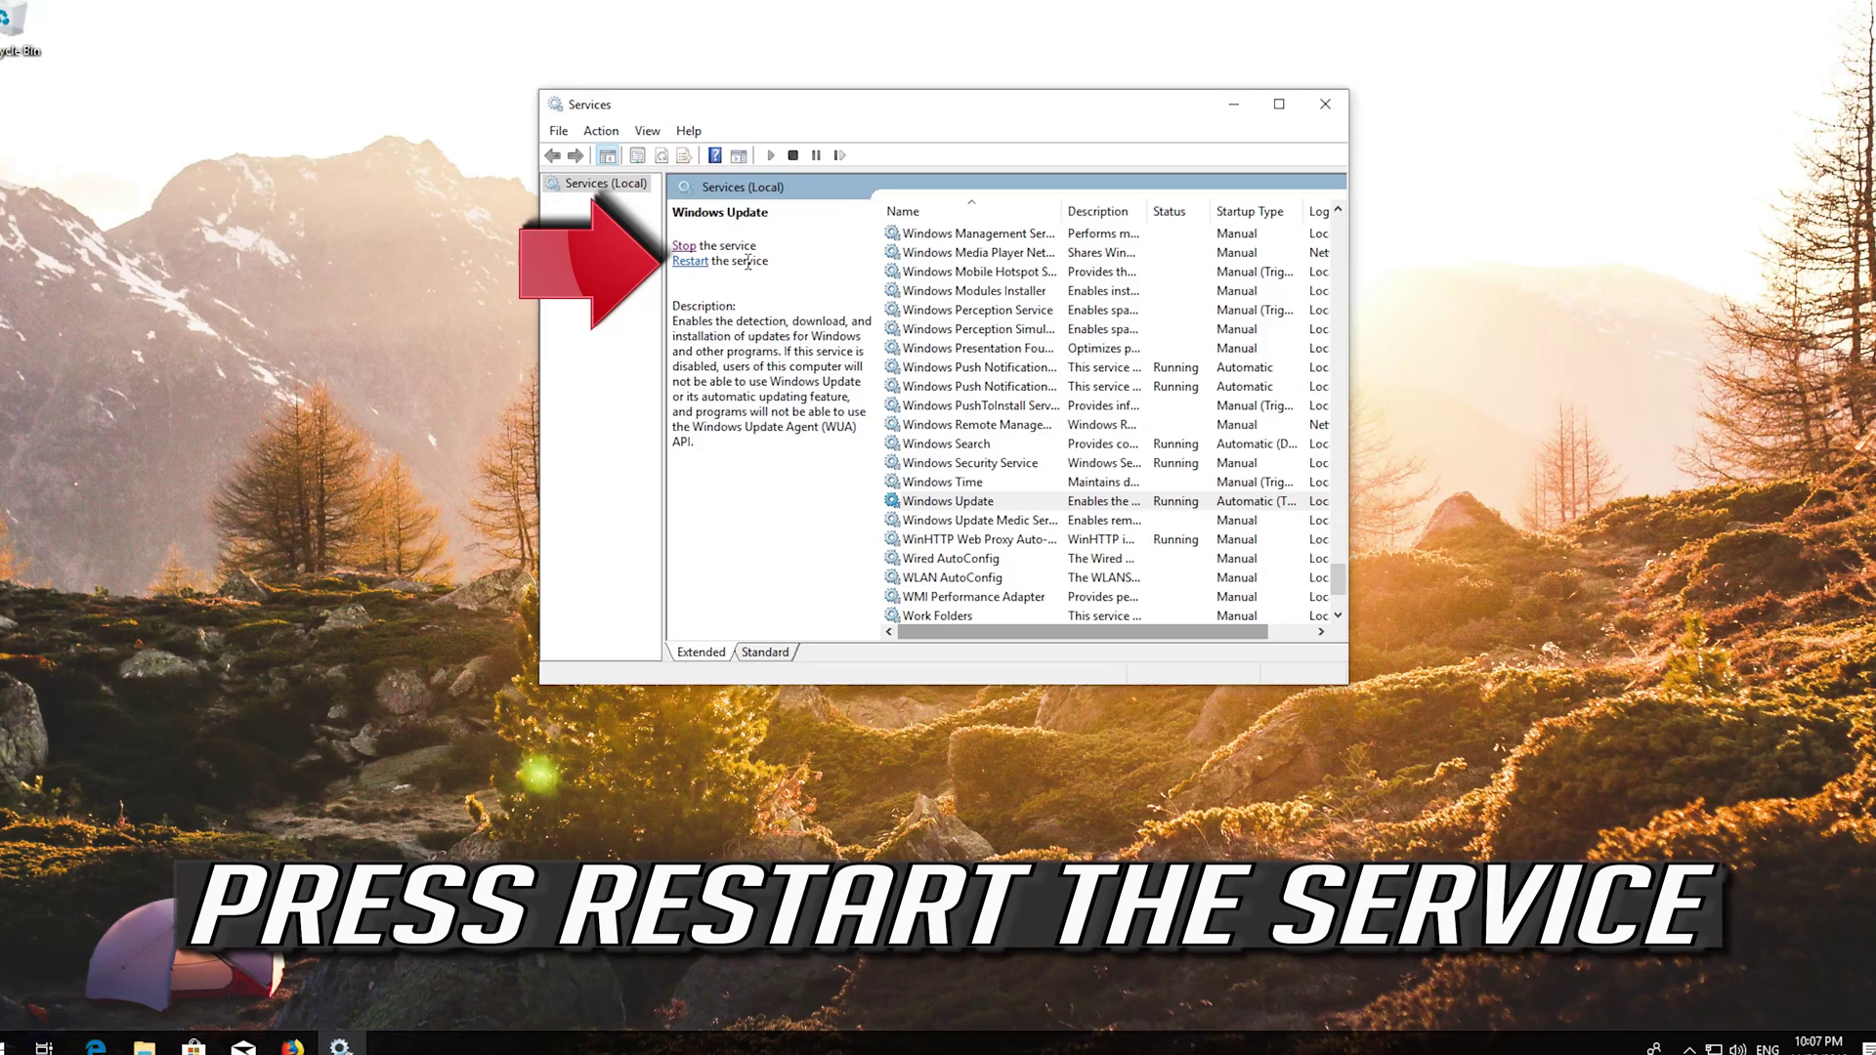
click(695, 264)
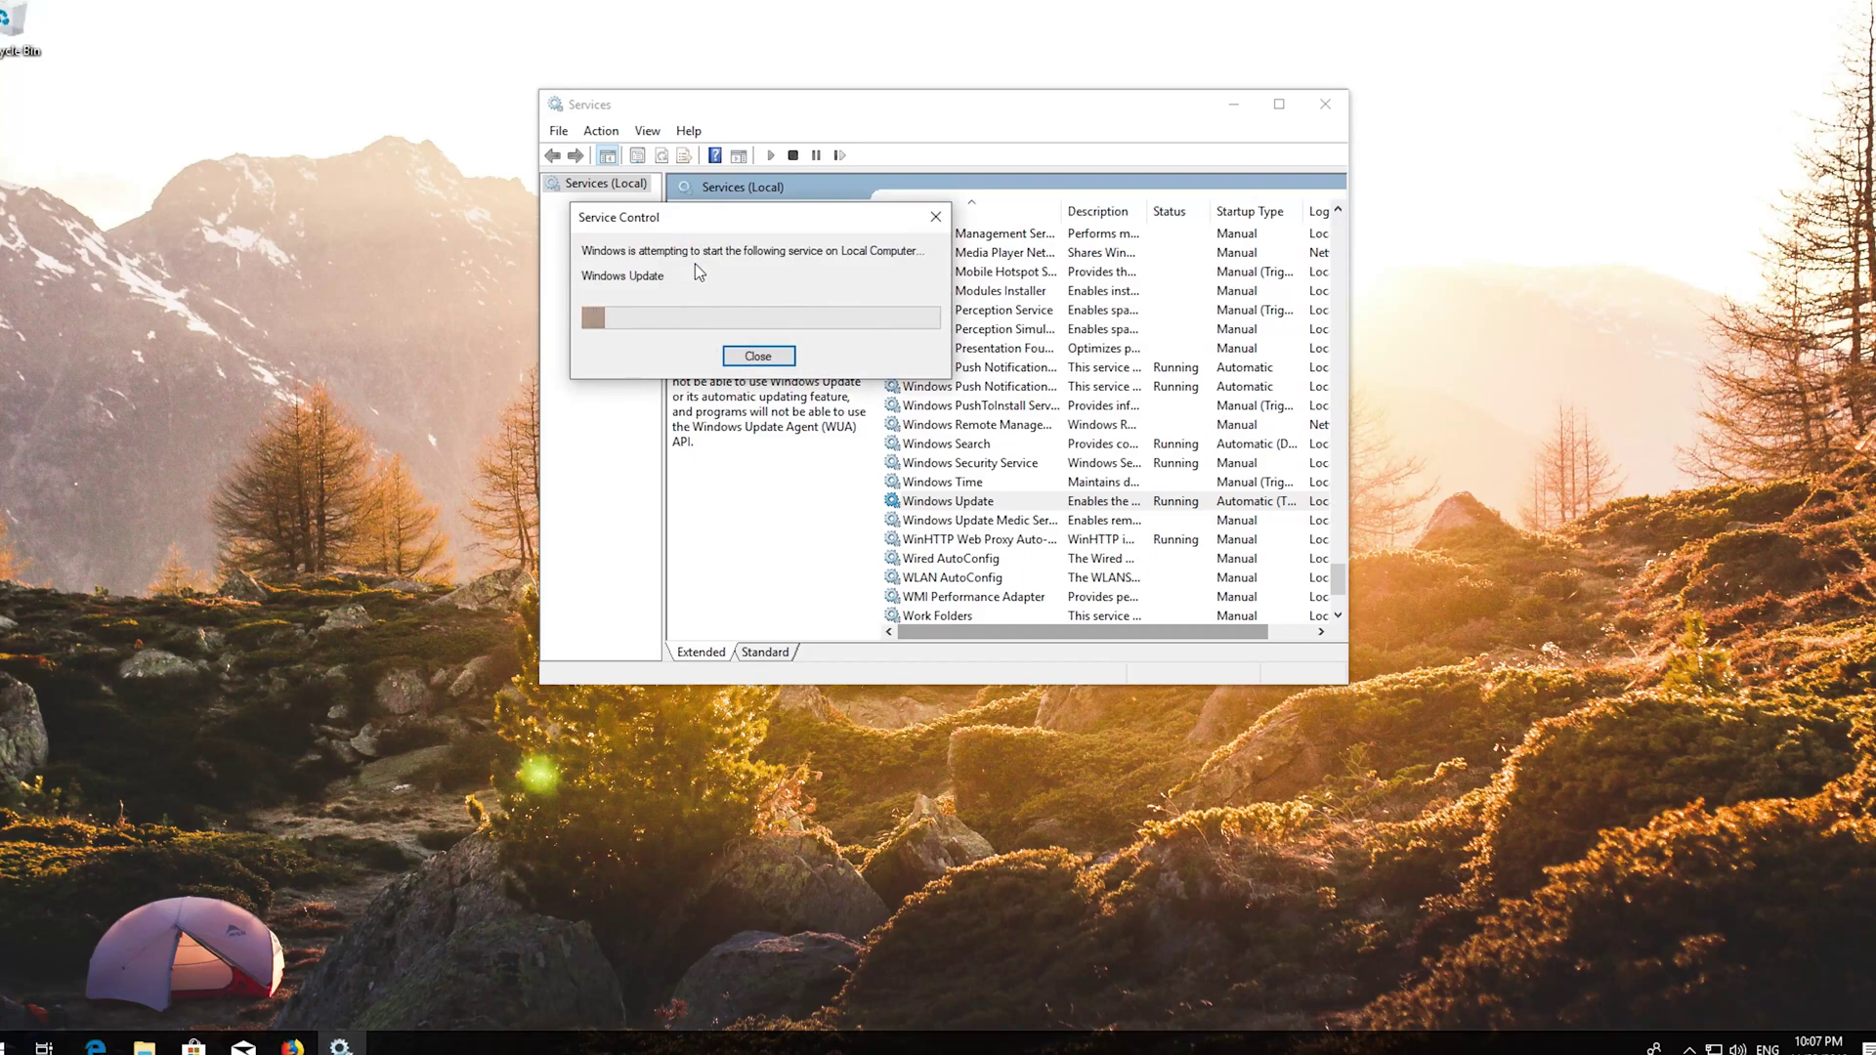
click(1326, 104)
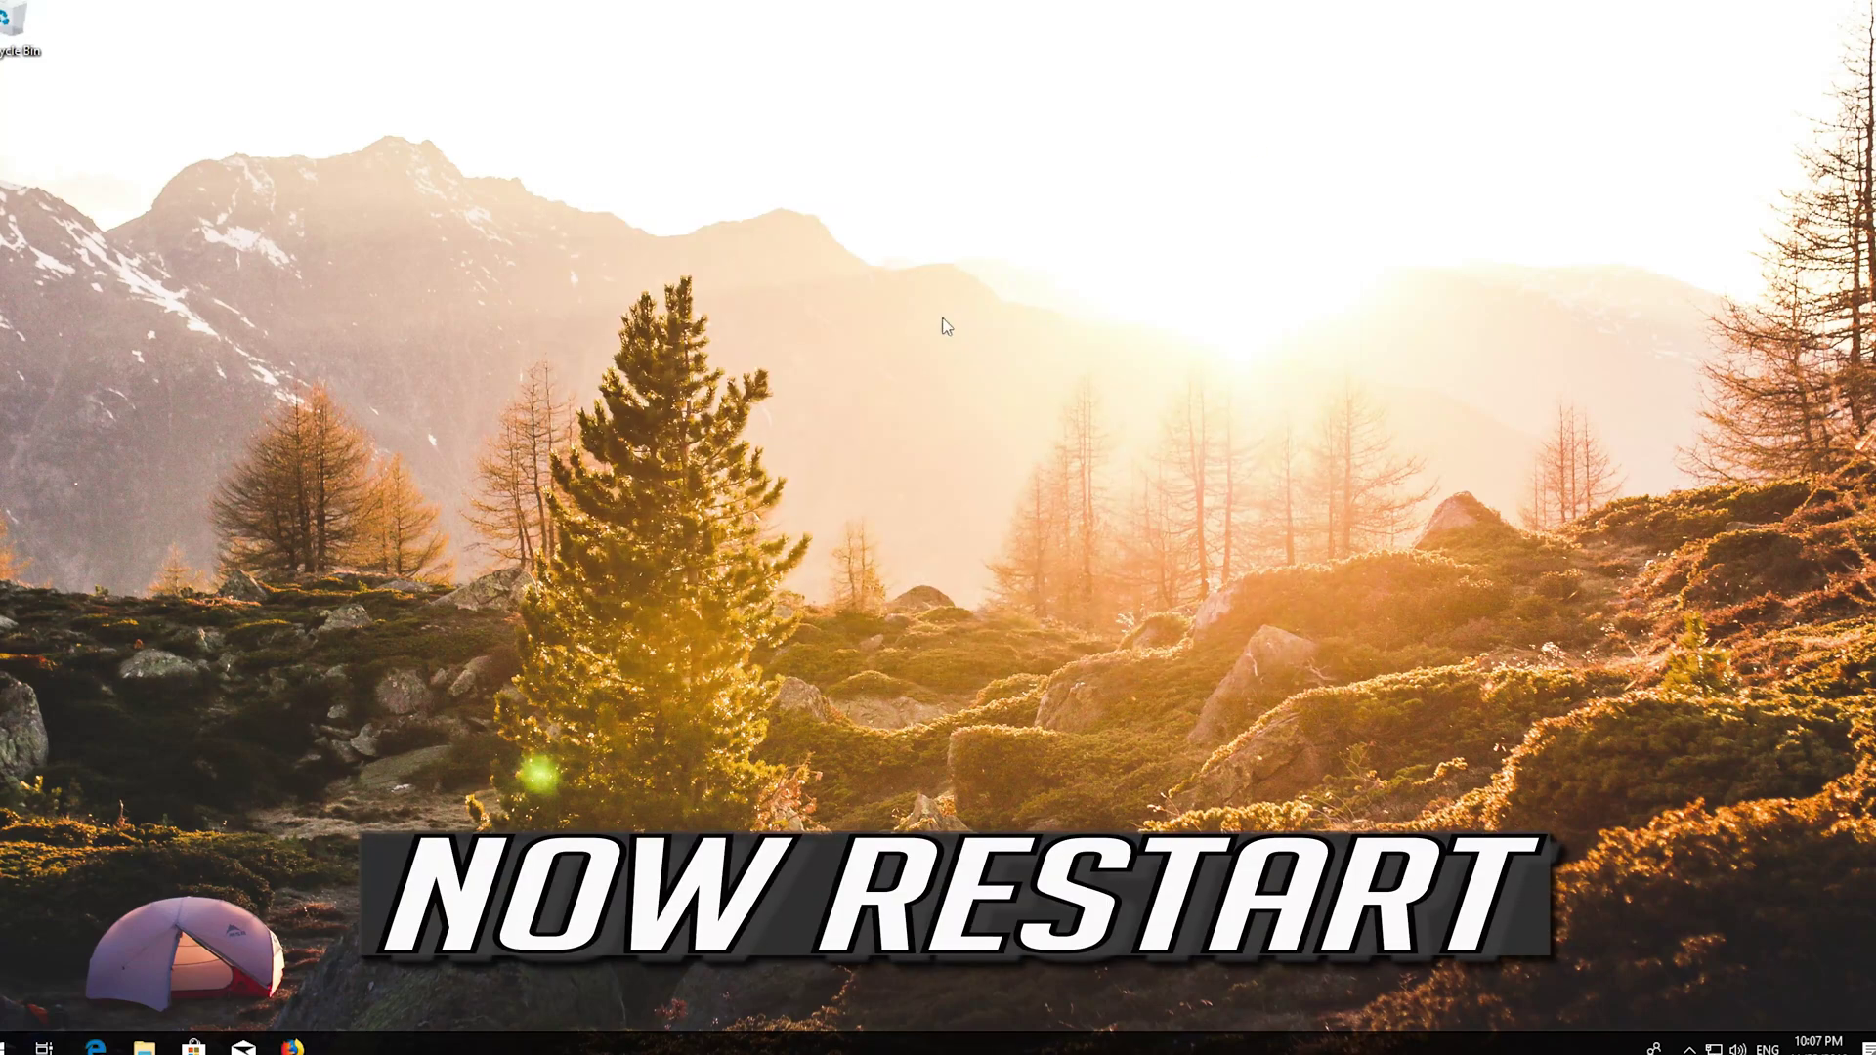
Open Windows Settings from the Start menu
click(21, 1043)
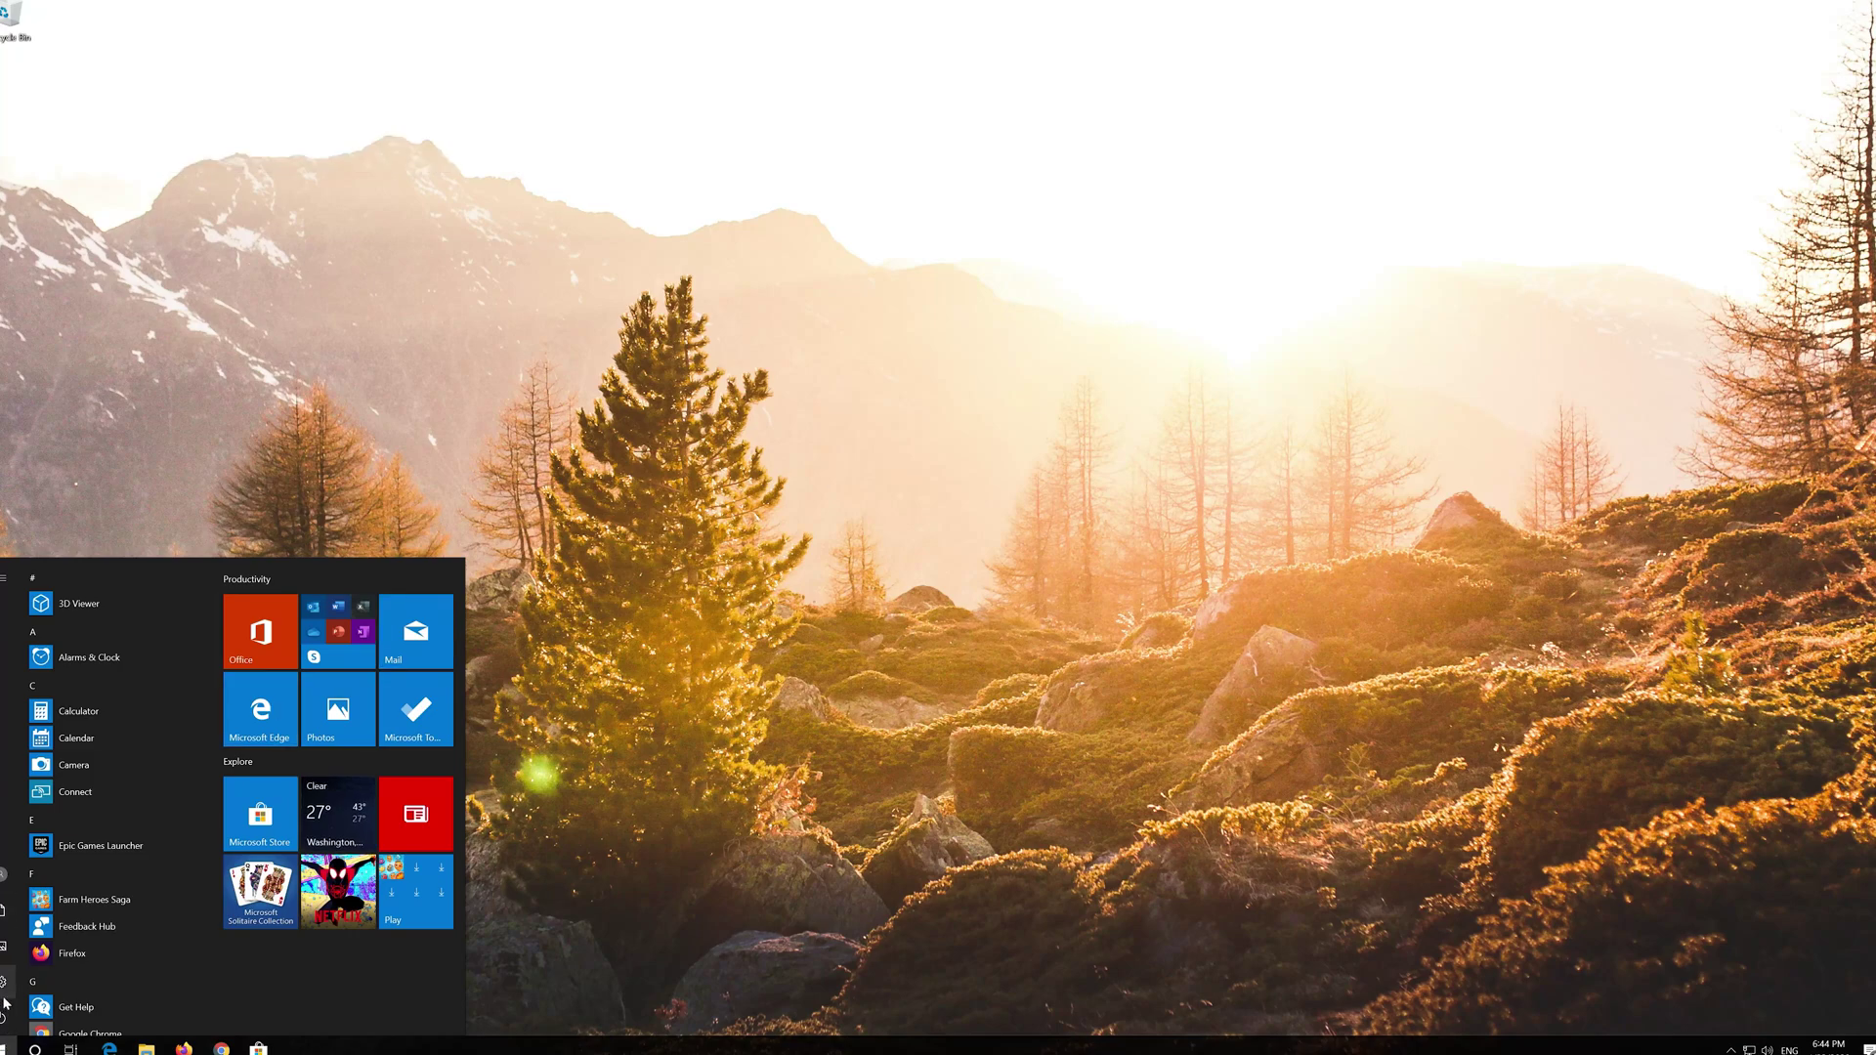
mouse_move(9, 982)
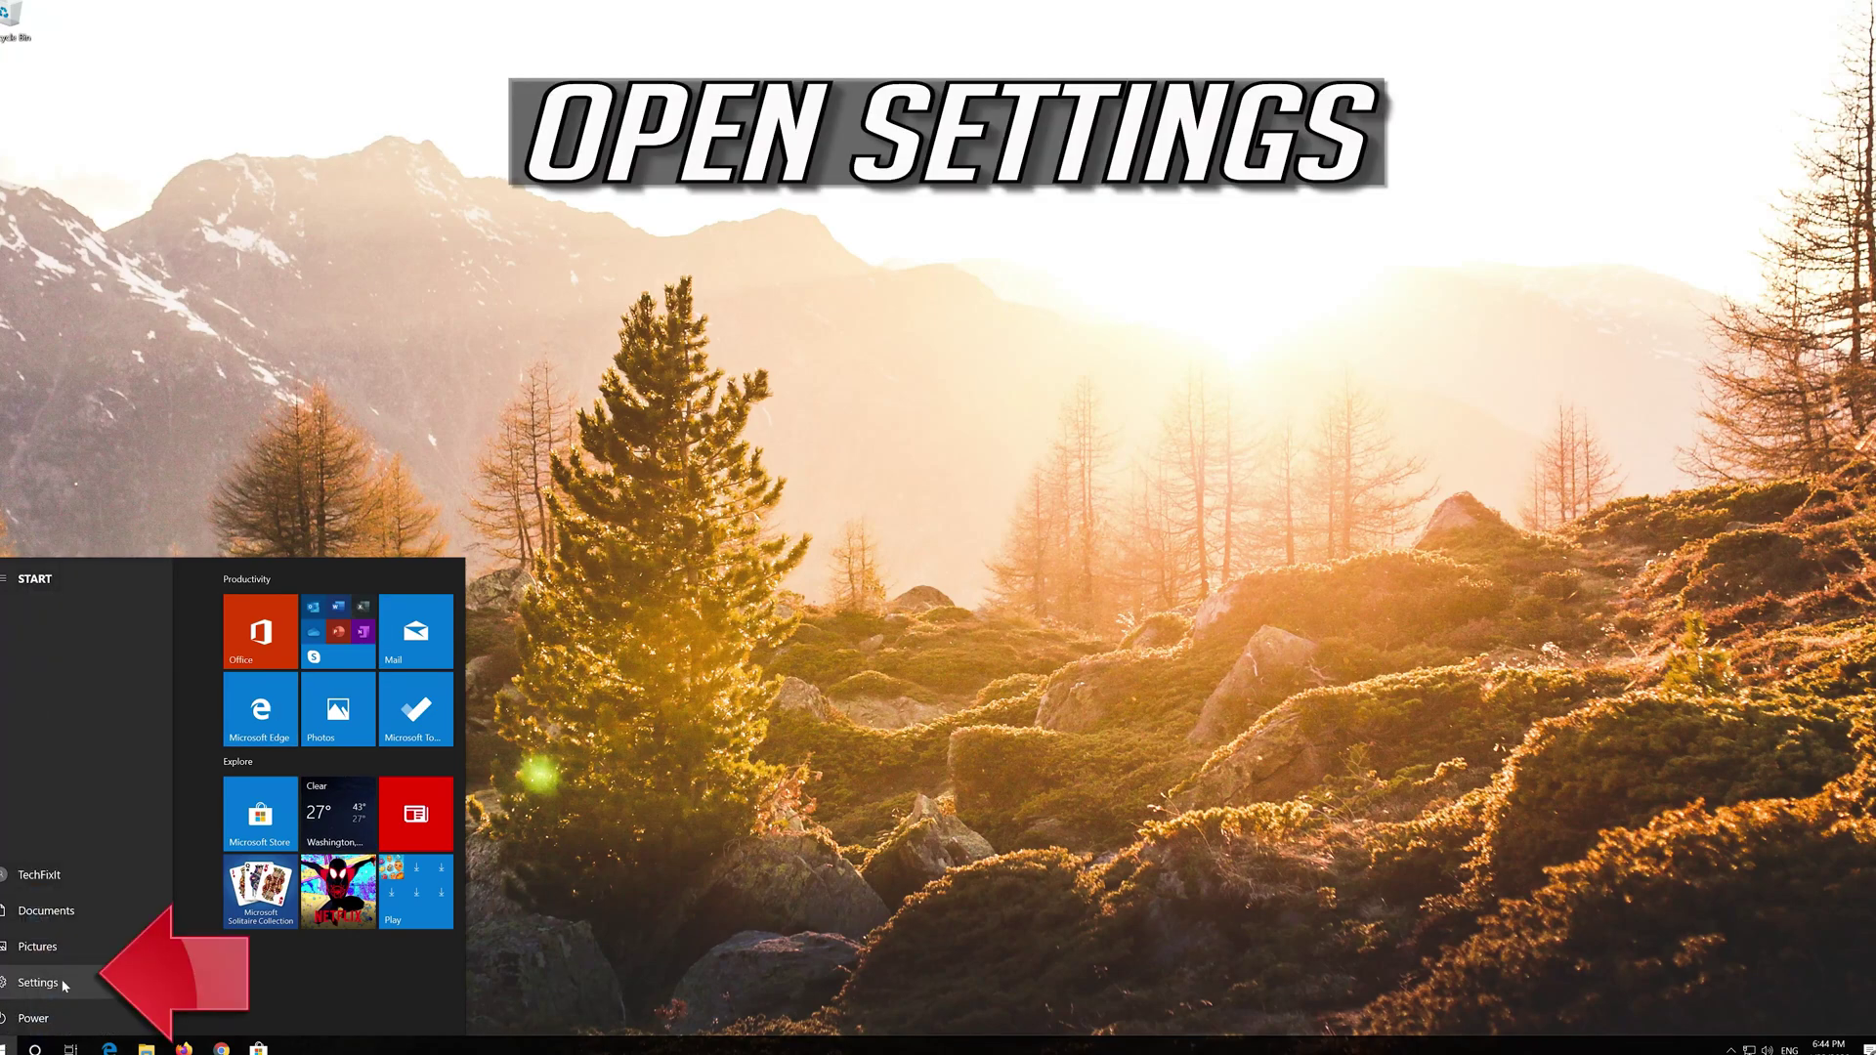
click(52, 985)
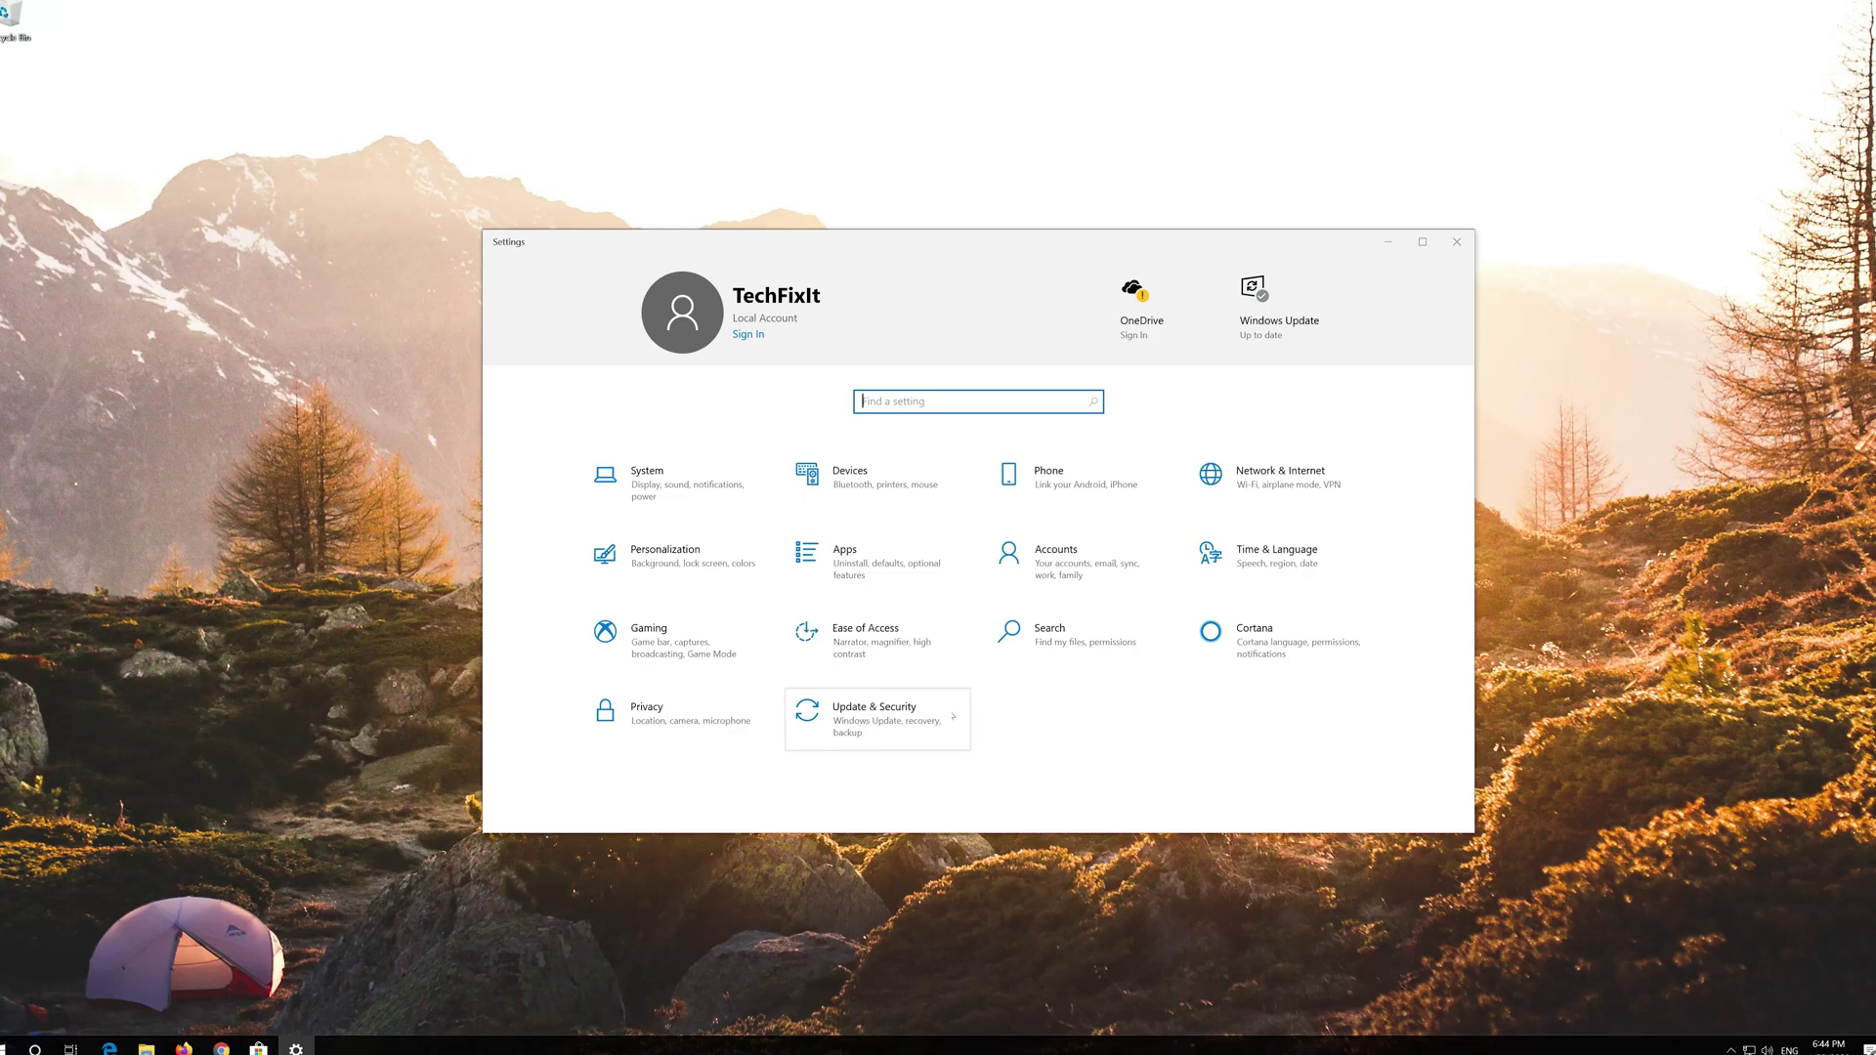
In Update & Security > Troubleshoot, select the Windows Update troubleshooter and start it
click(916, 721)
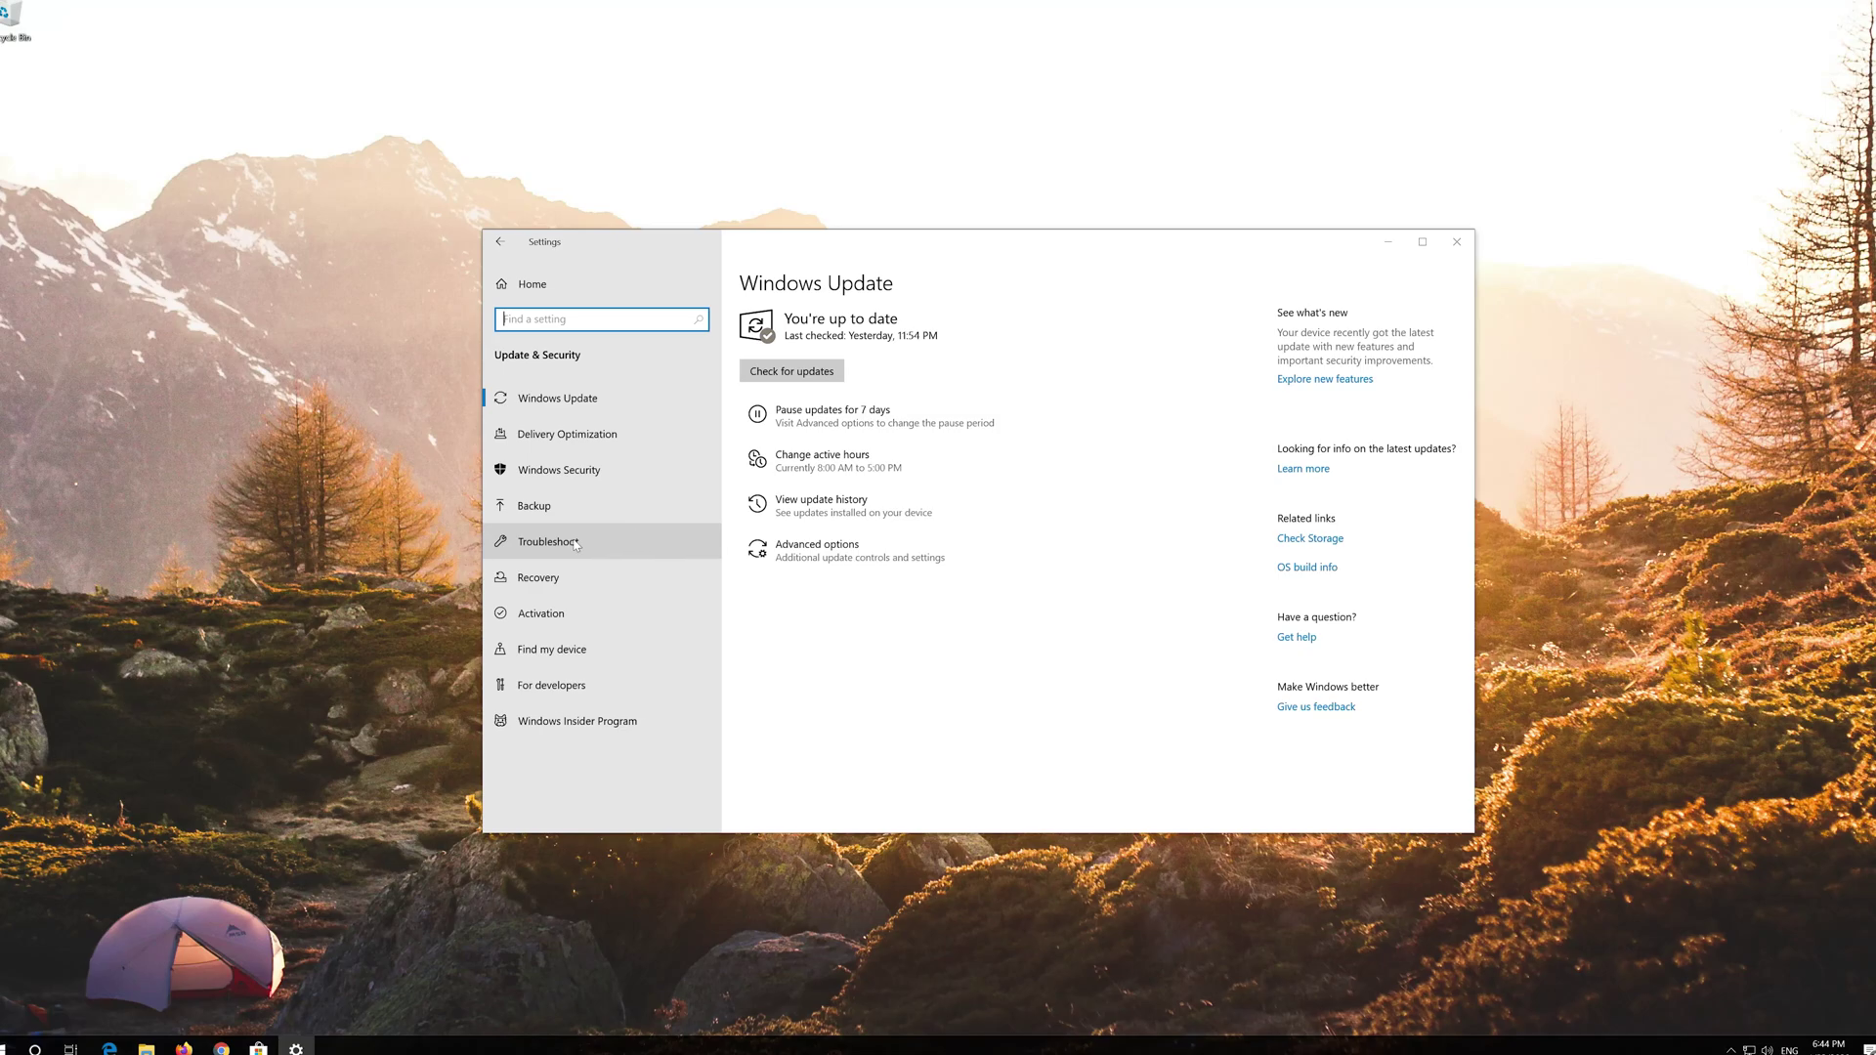
click(578, 546)
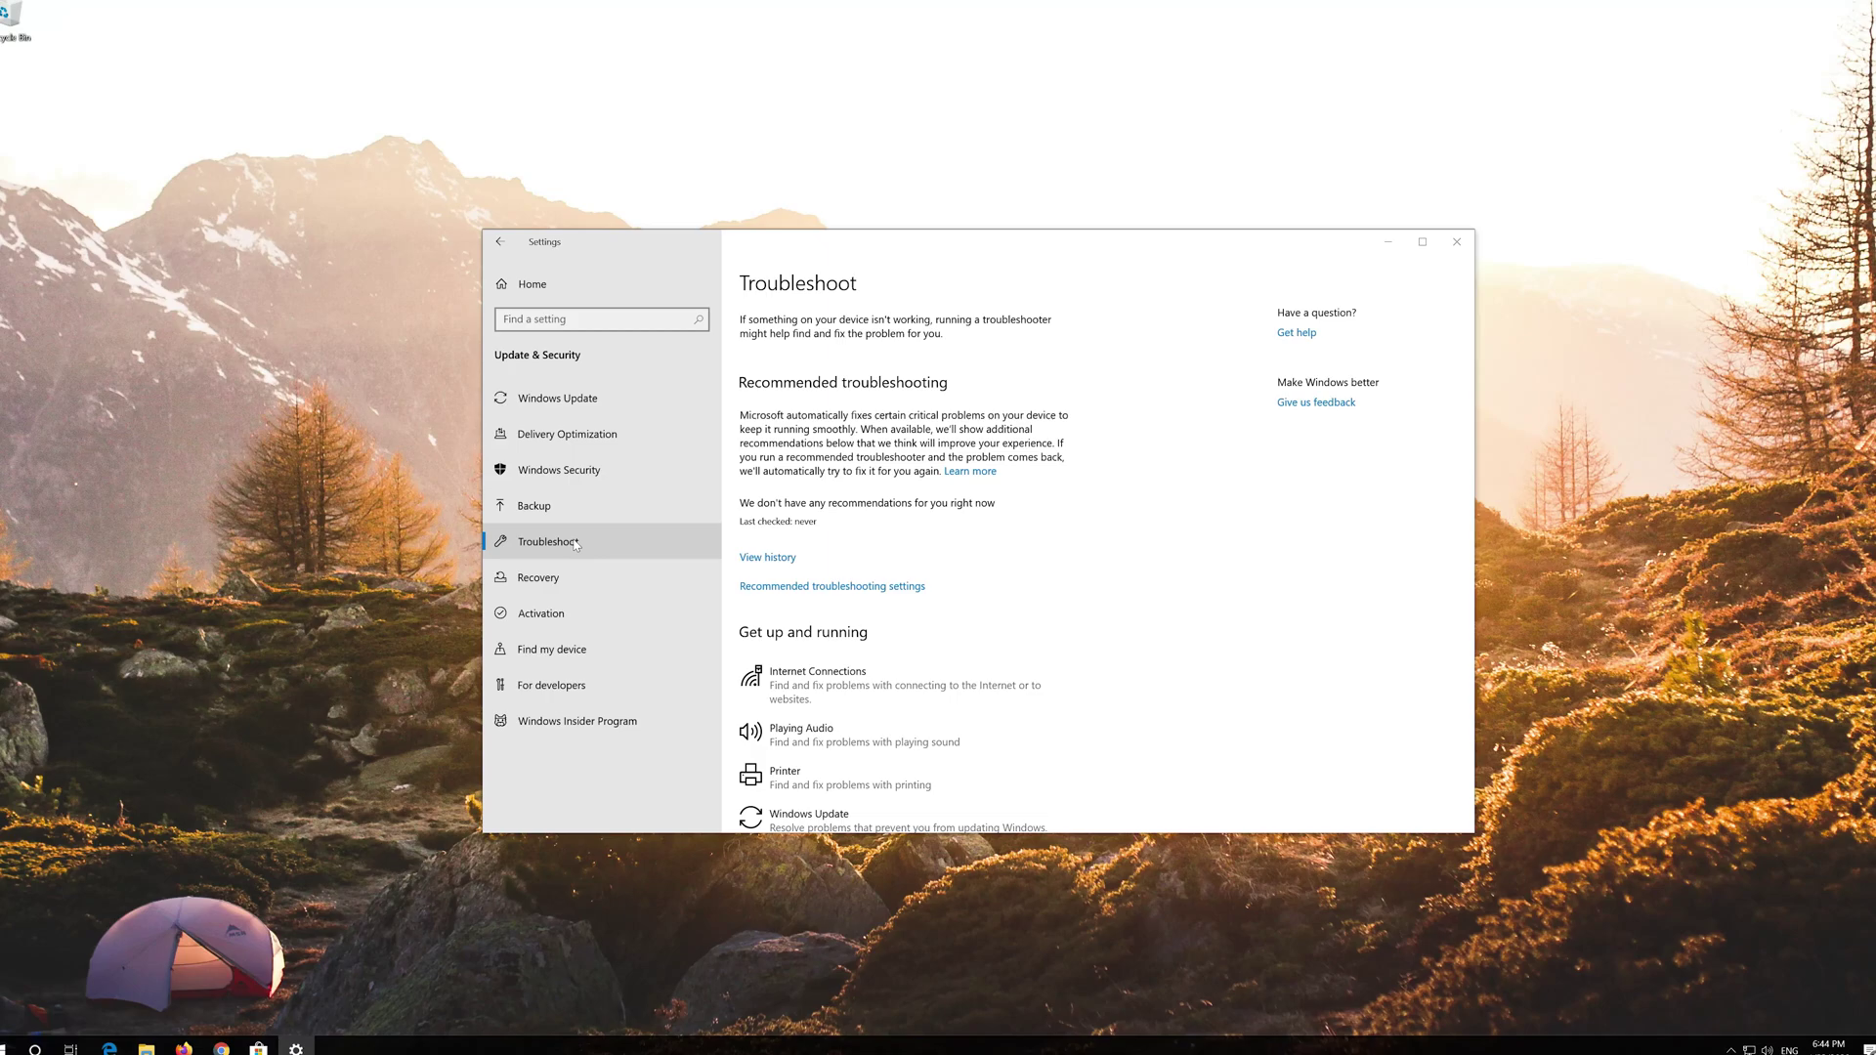
scroll(887, 593, down, 2)
scroll(888, 598, down, 1)
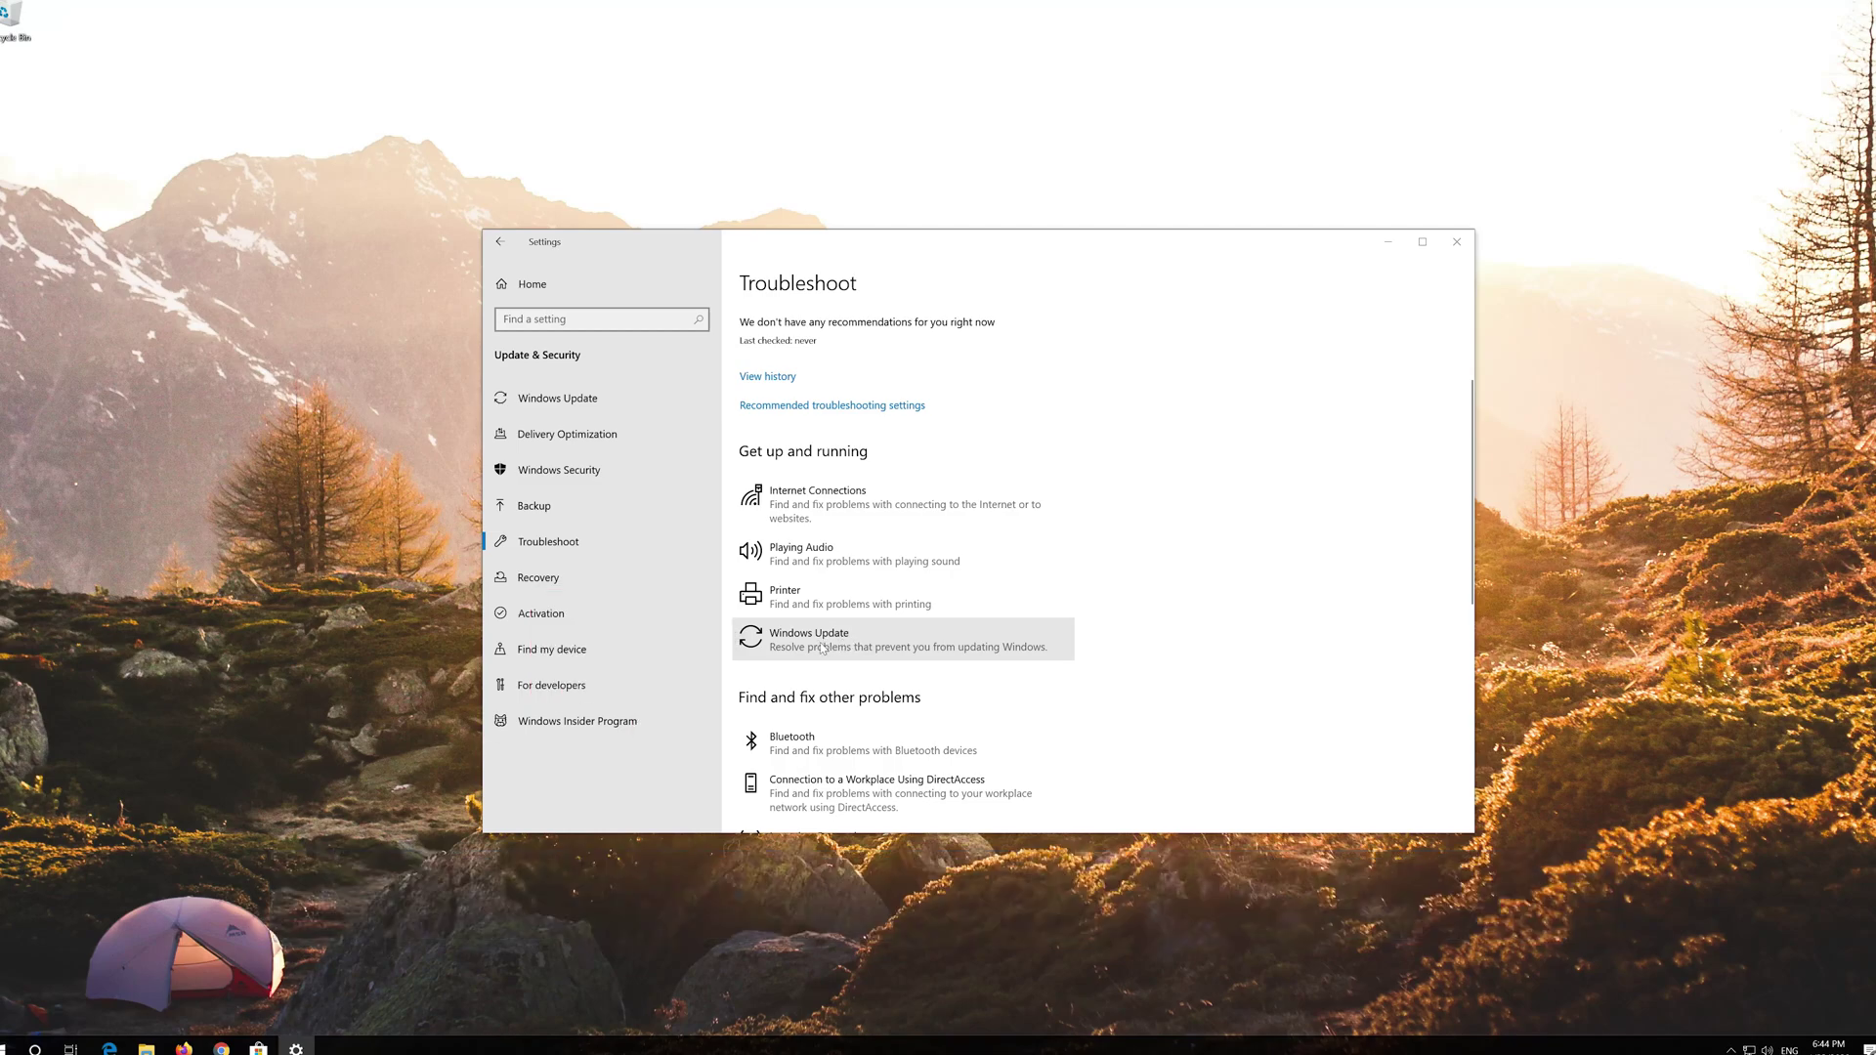
click(823, 642)
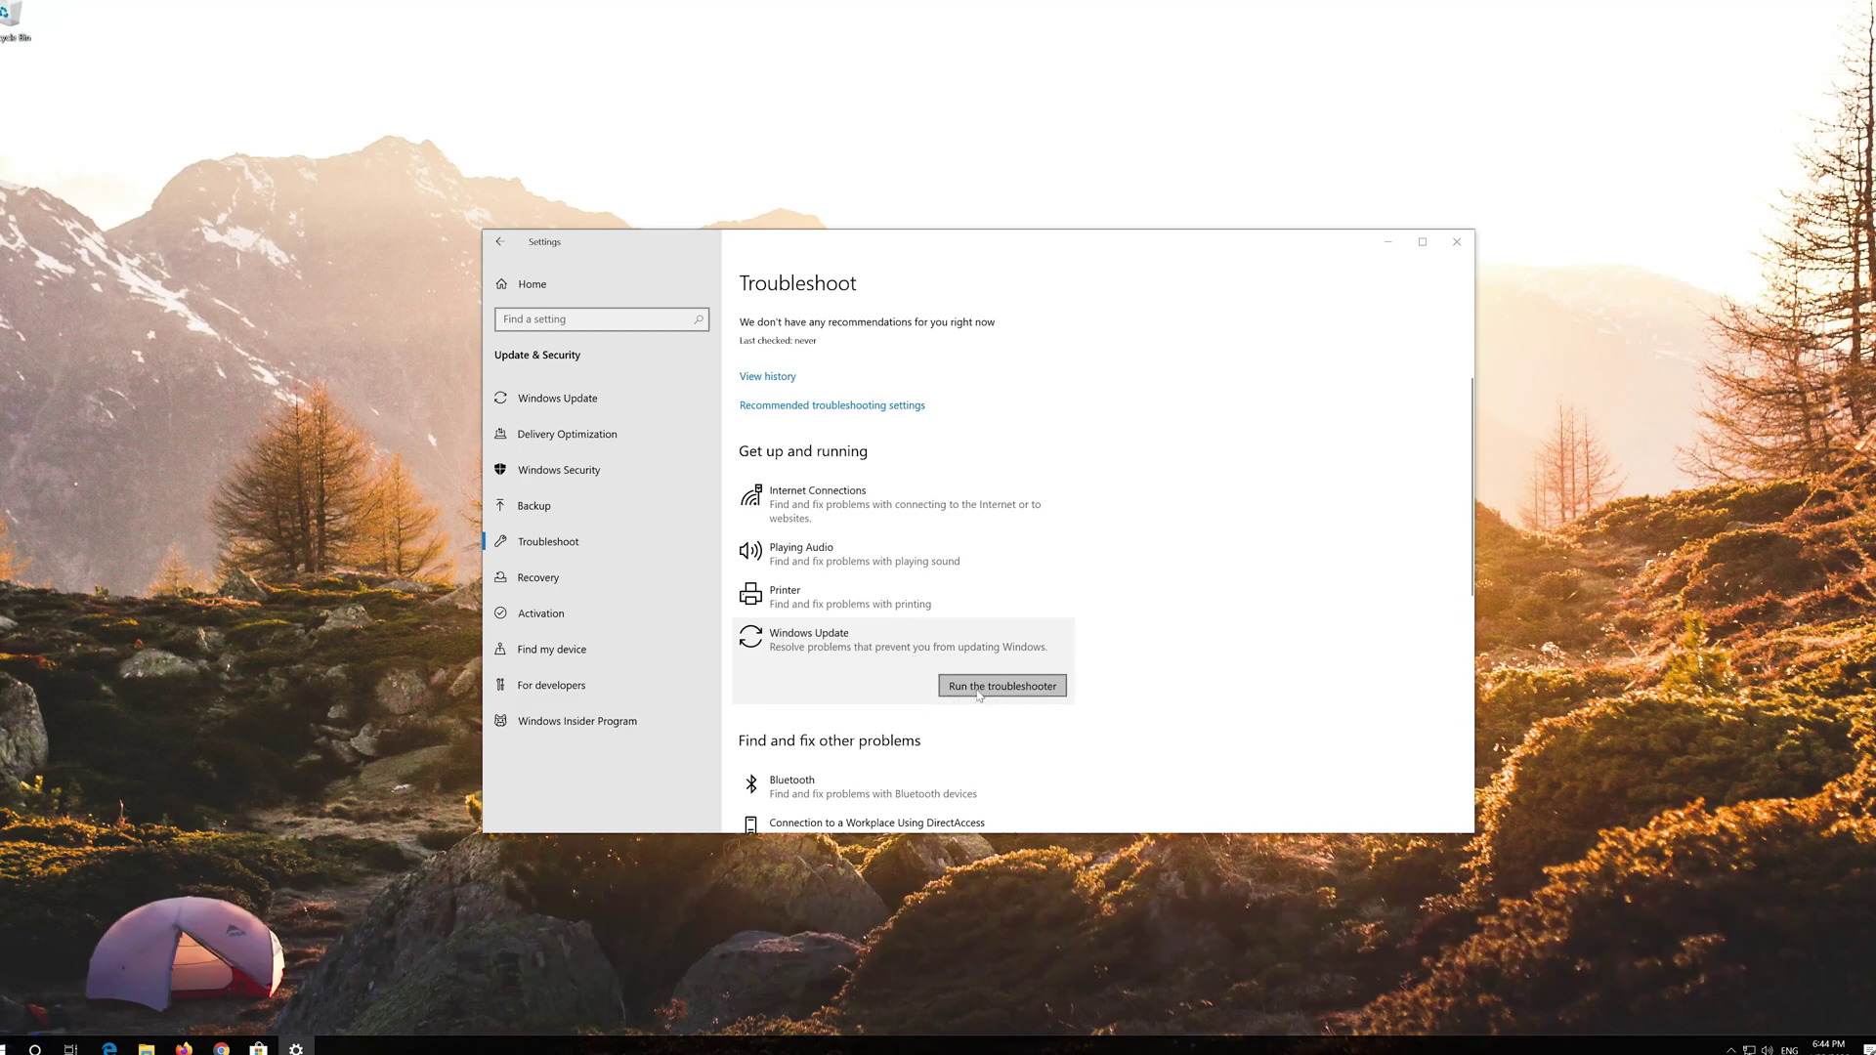
click(979, 696)
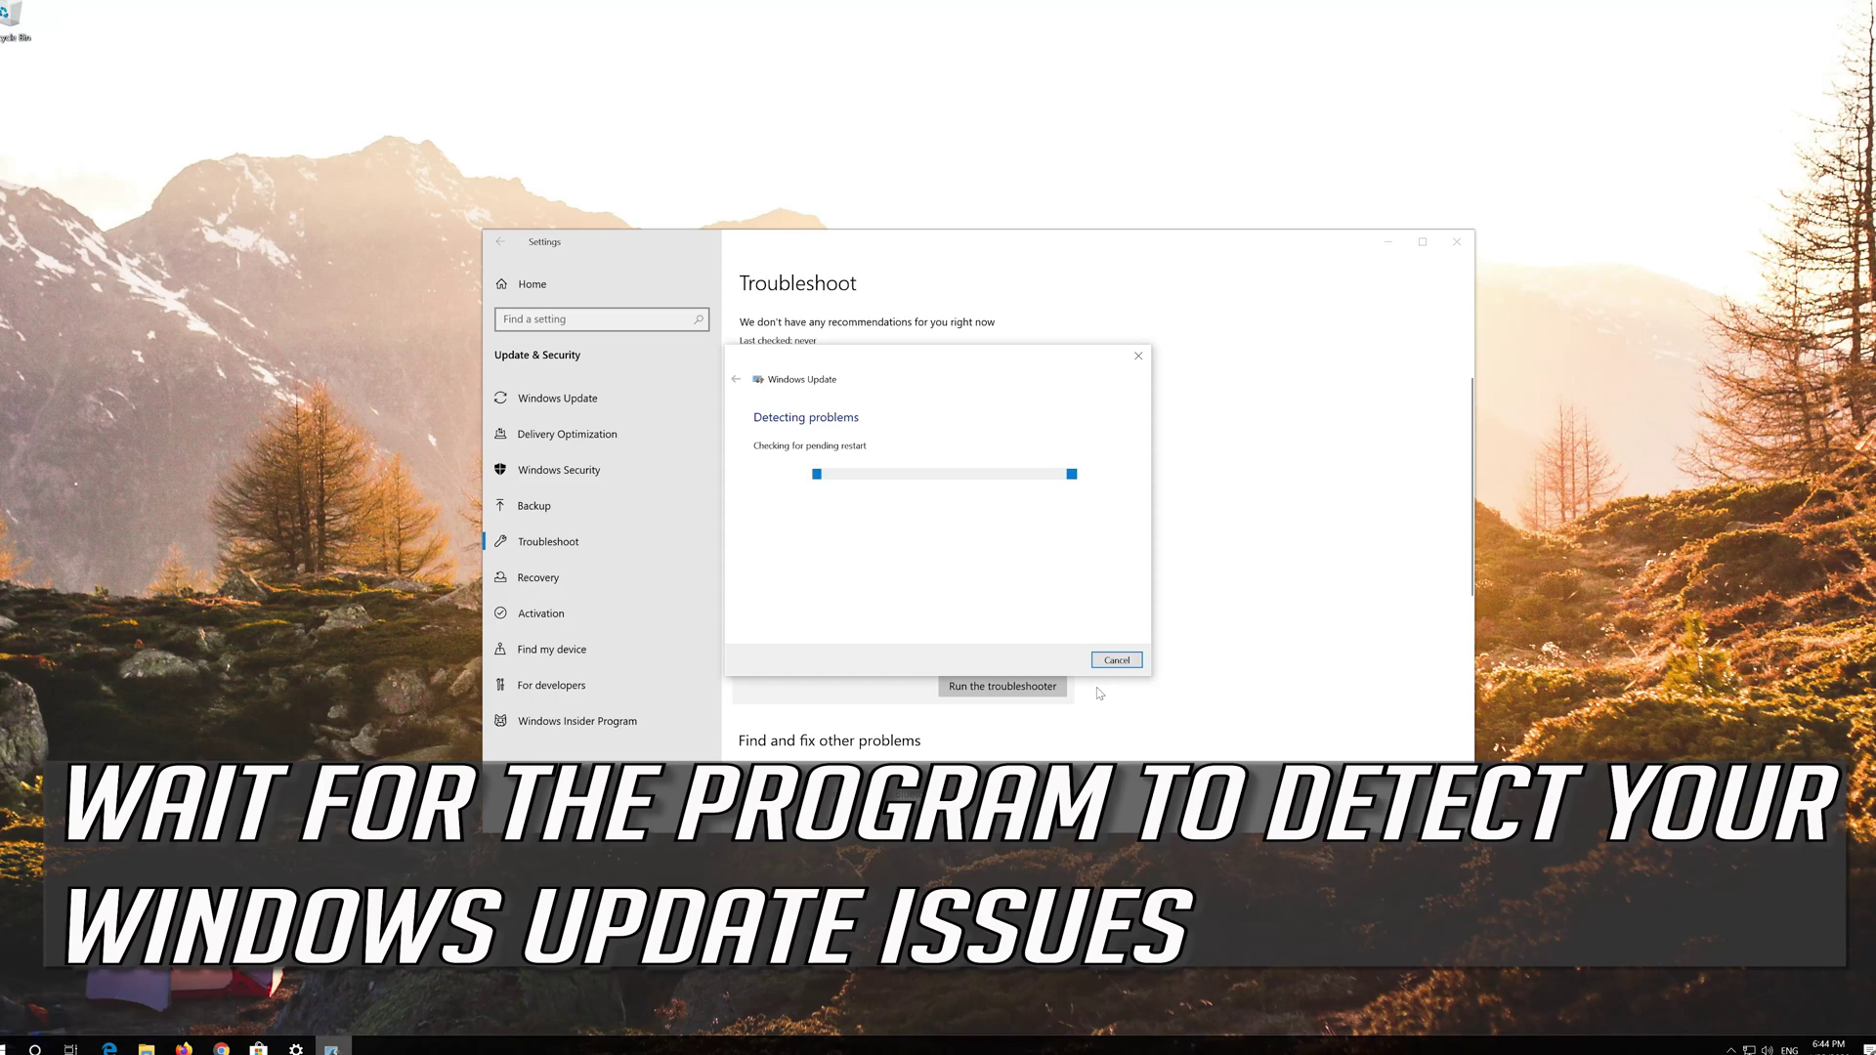
Close Settings during troubleshooting, then close the finished Windows Update troubleshooter
click(1458, 242)
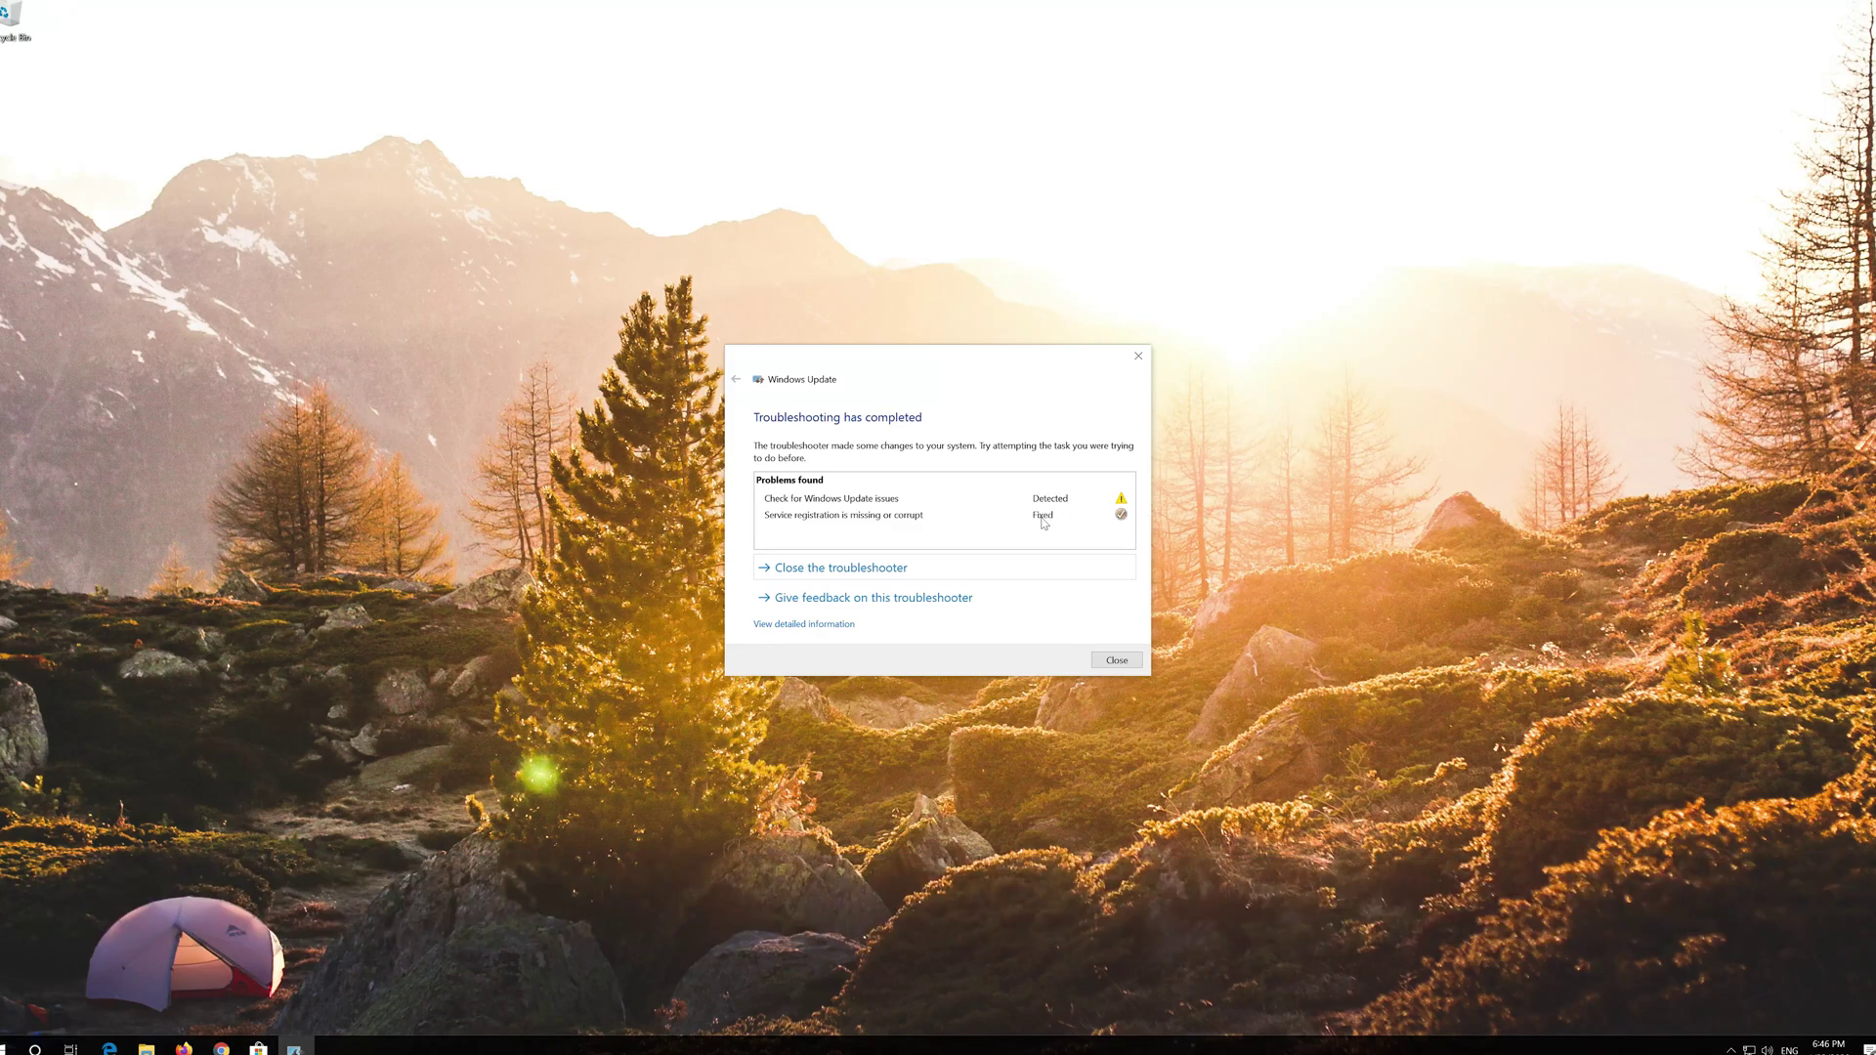
click(1118, 660)
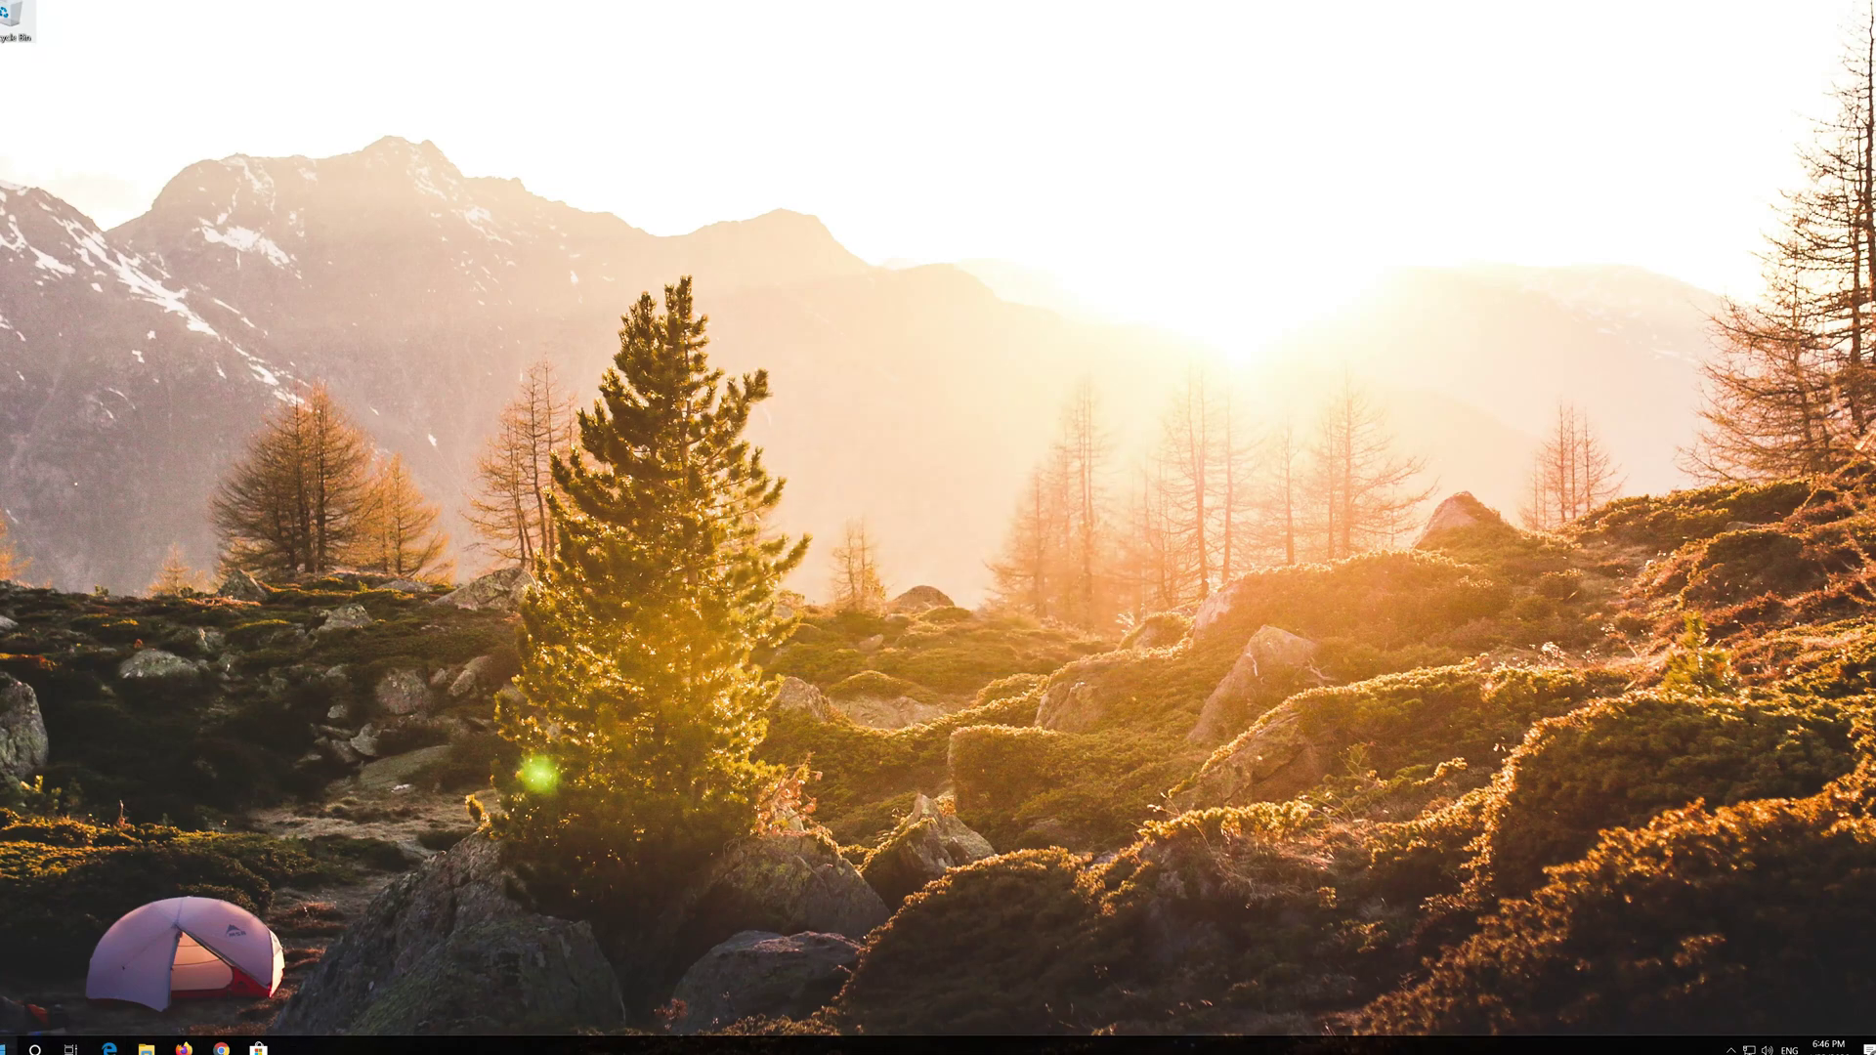
Restart the PC from the Start menu's Power options
click(15, 1048)
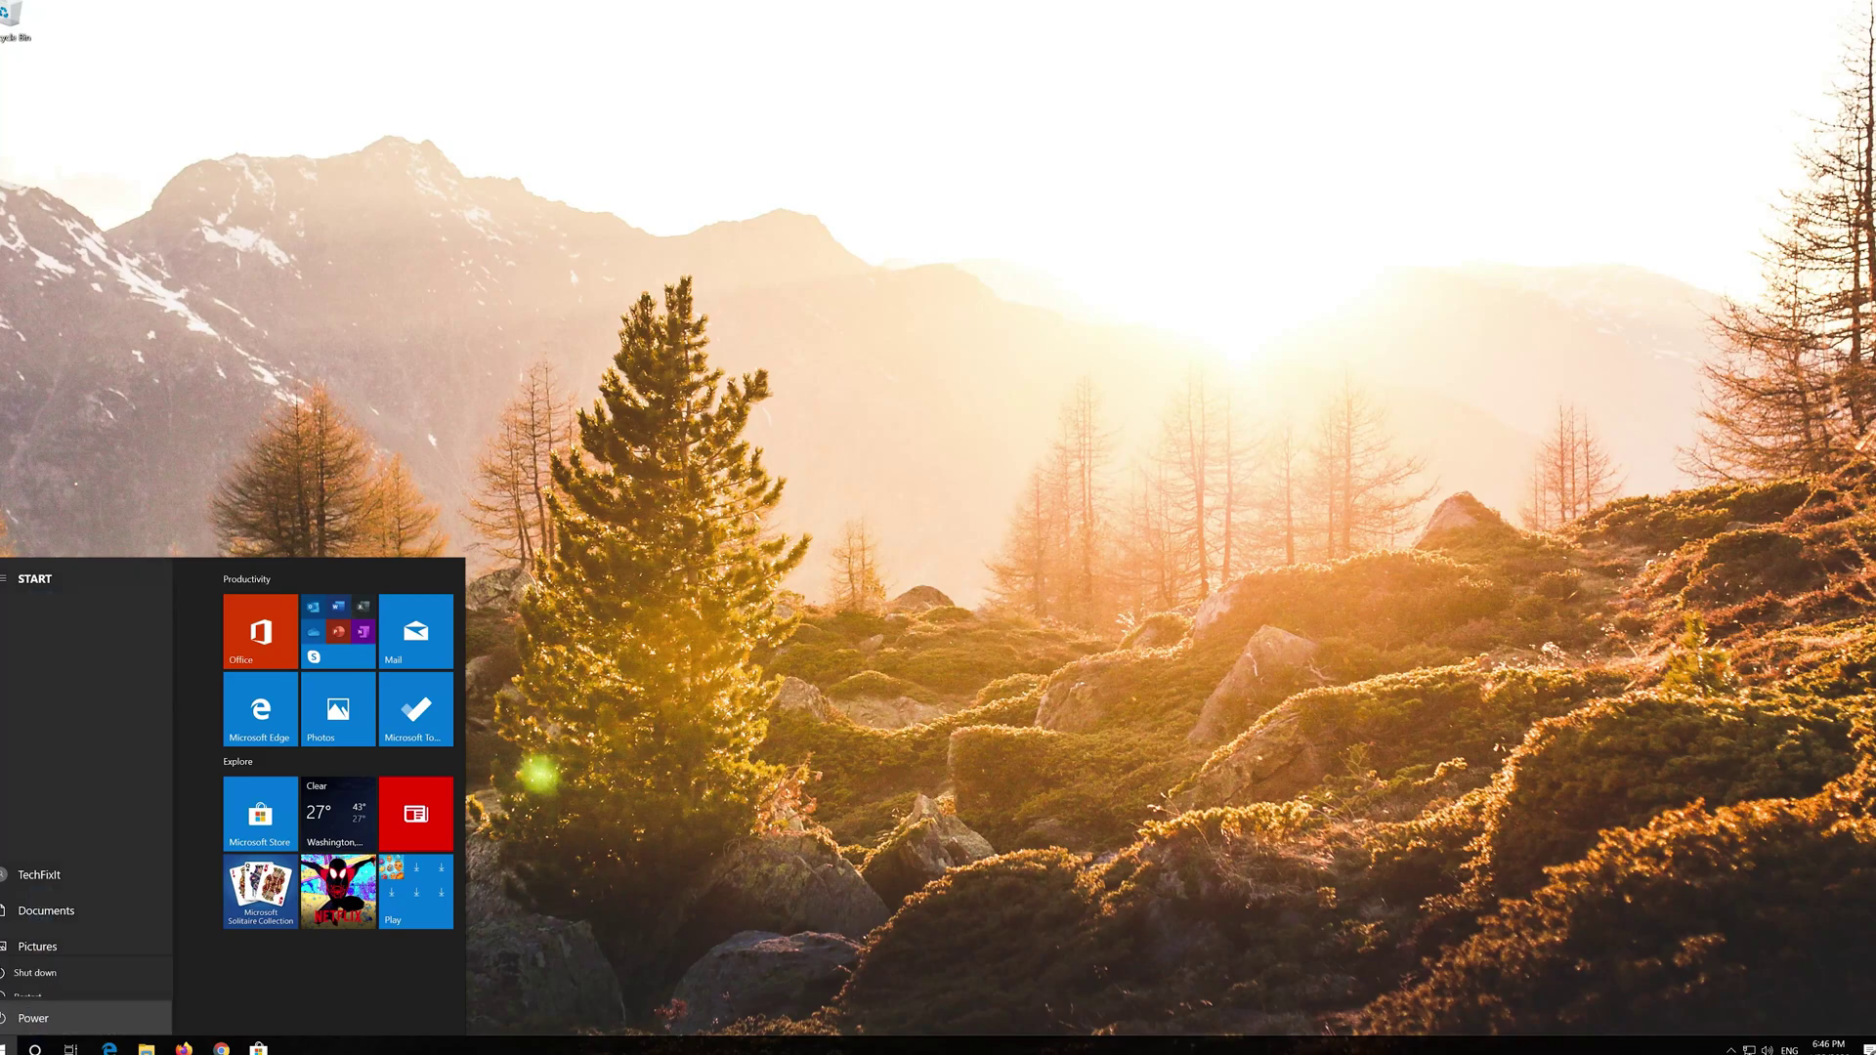
click(9, 1017)
click(12, 981)
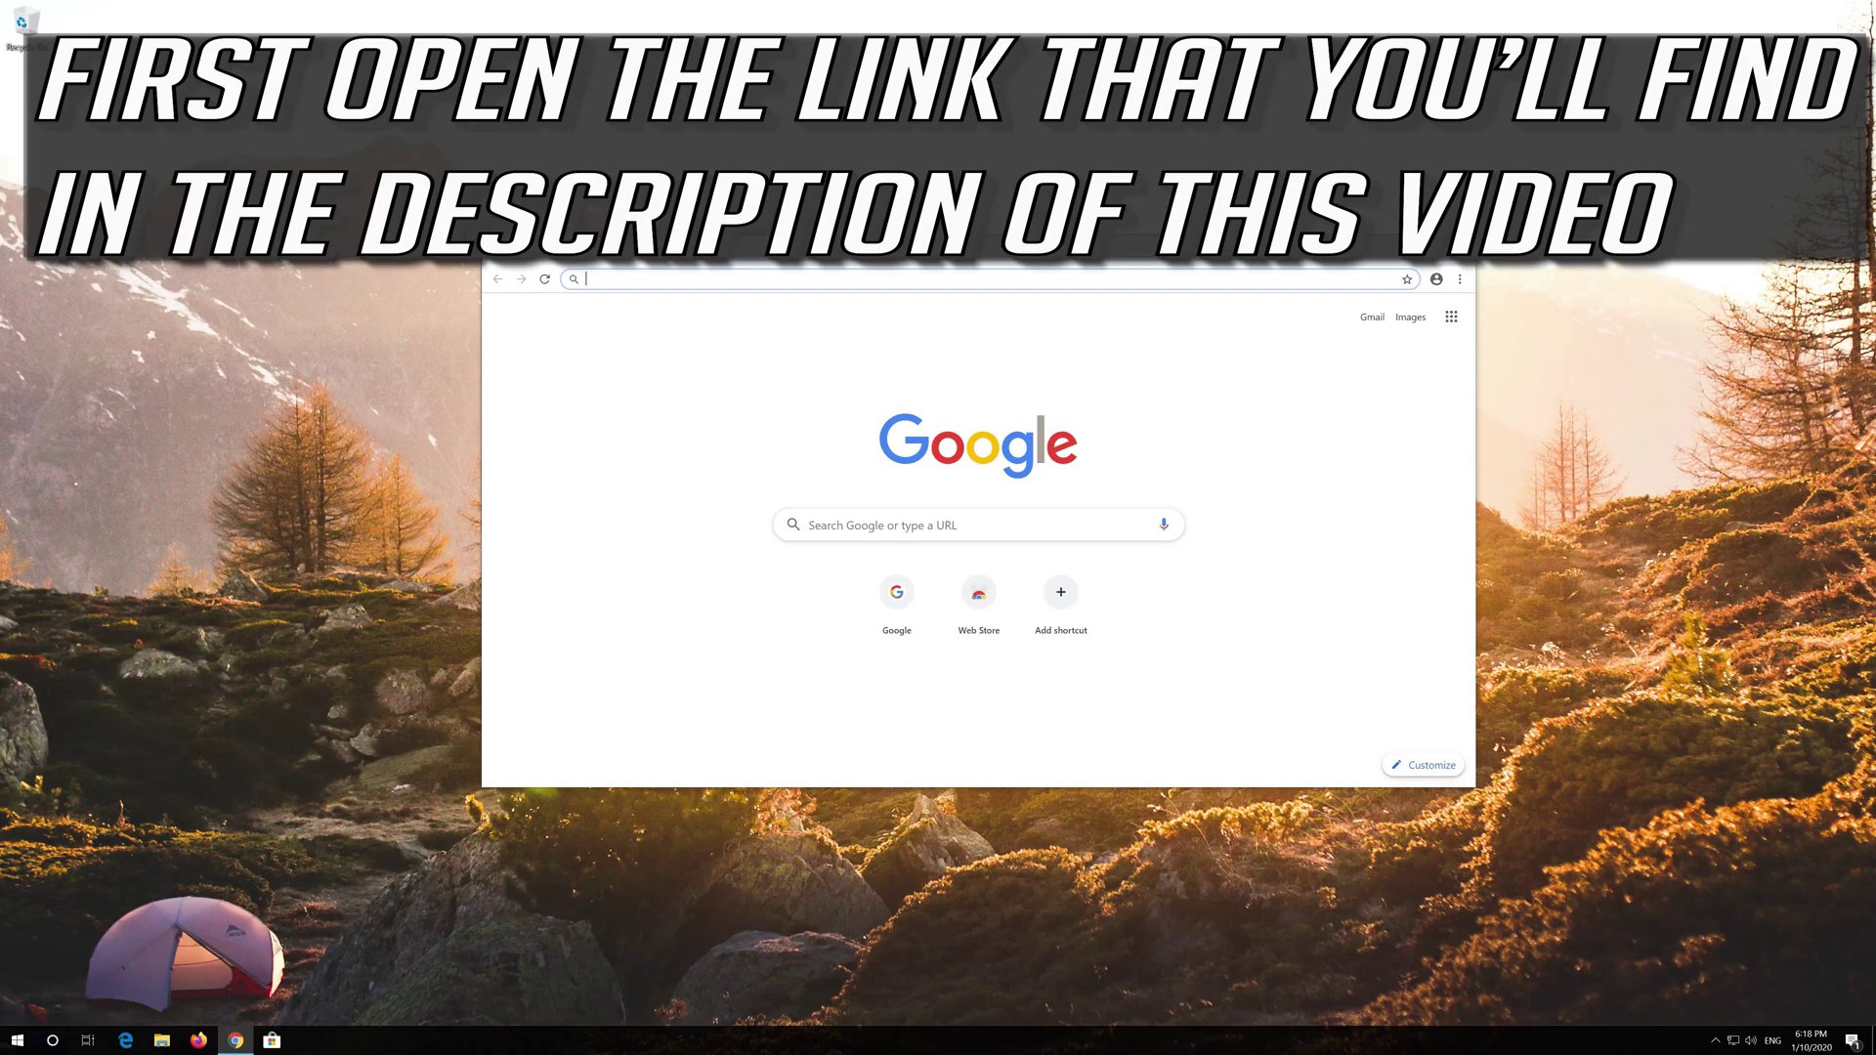
text(https://www.microsoft.com/en-us/software-download/windows10)
Download the Media Creation Tool from the Windows 10 page, close Chrome, and launch it
key(Return)
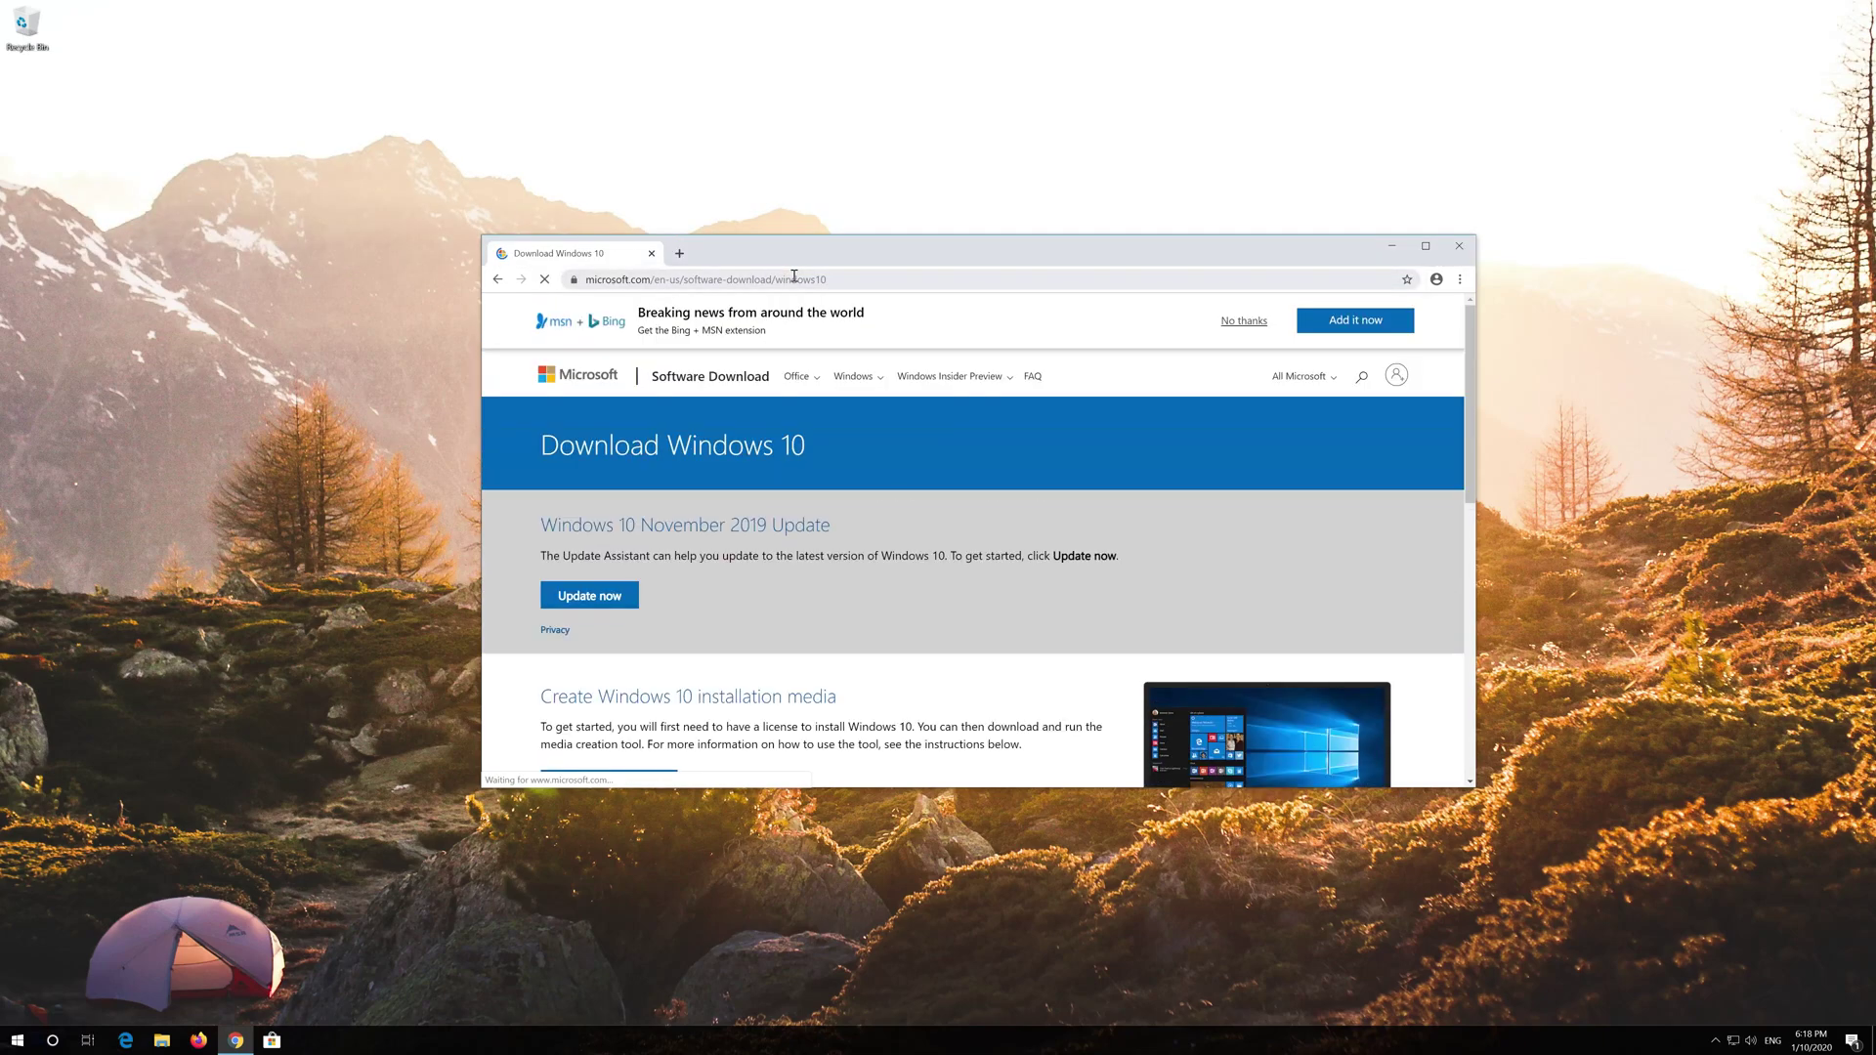
scroll(909, 575, down, 1)
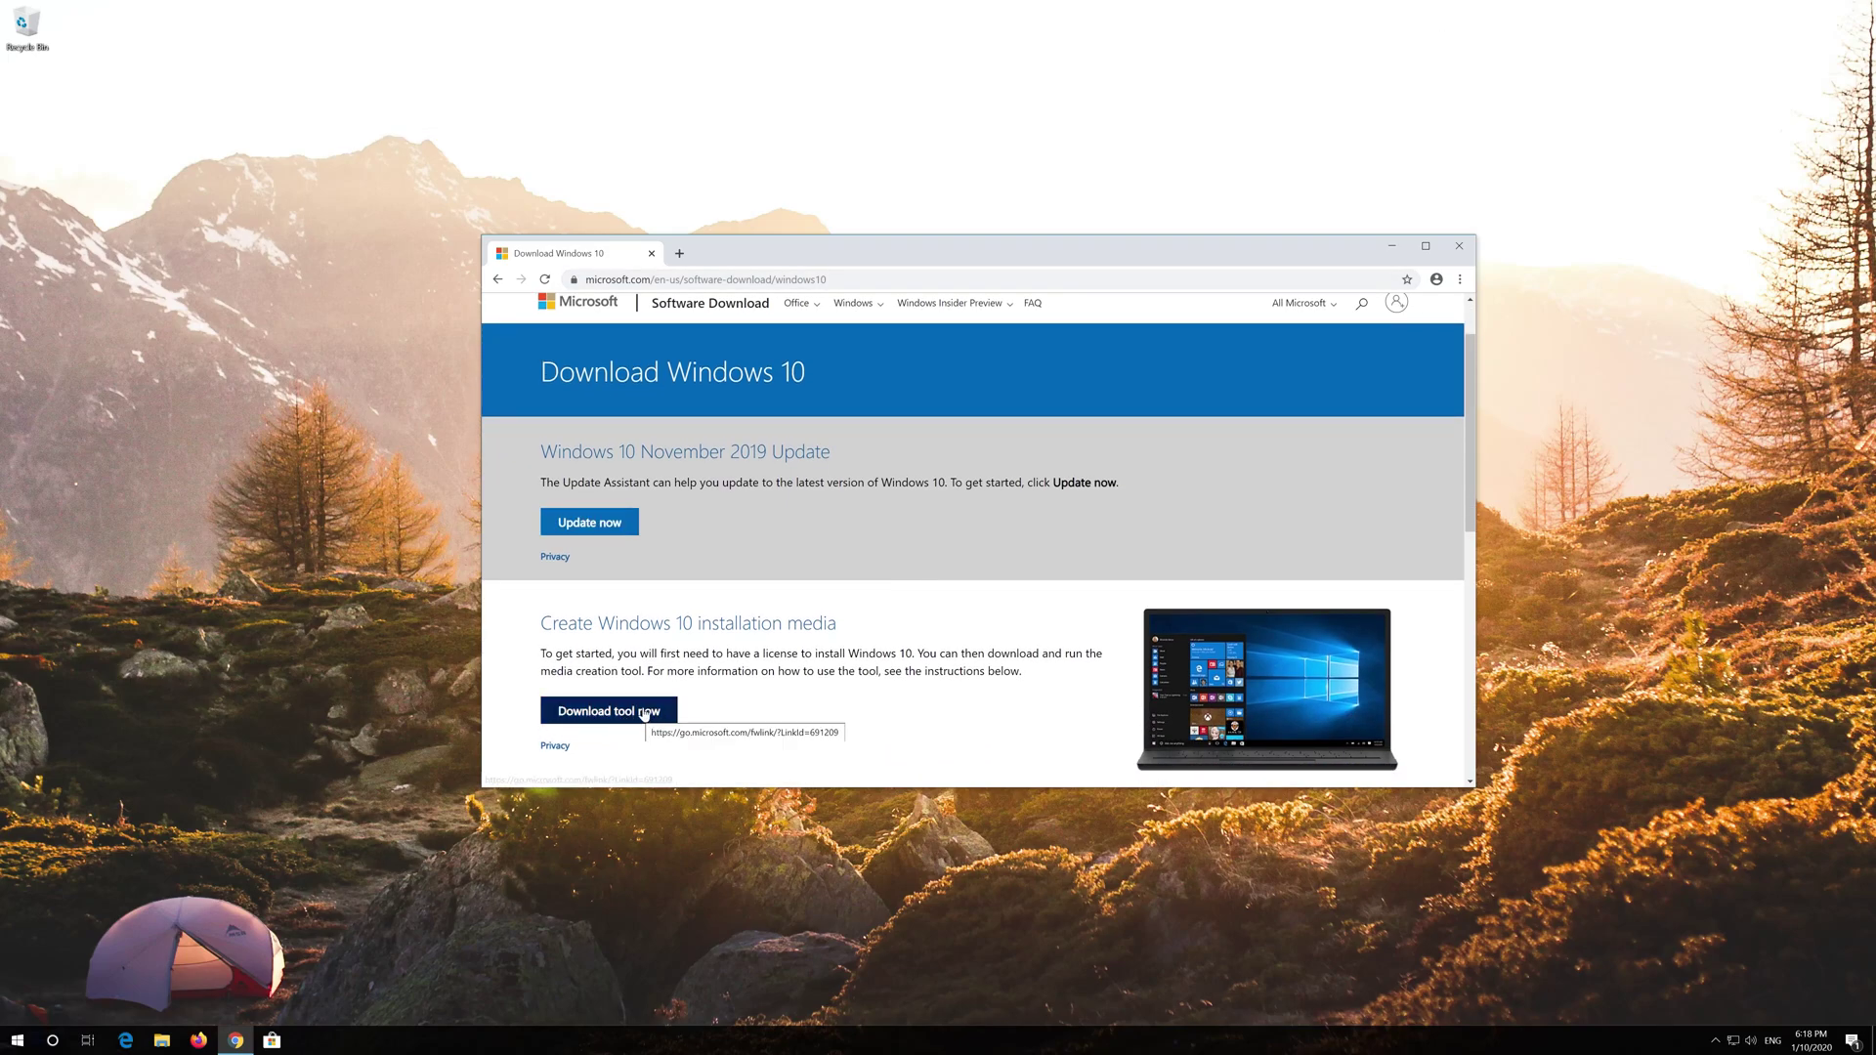
click(643, 712)
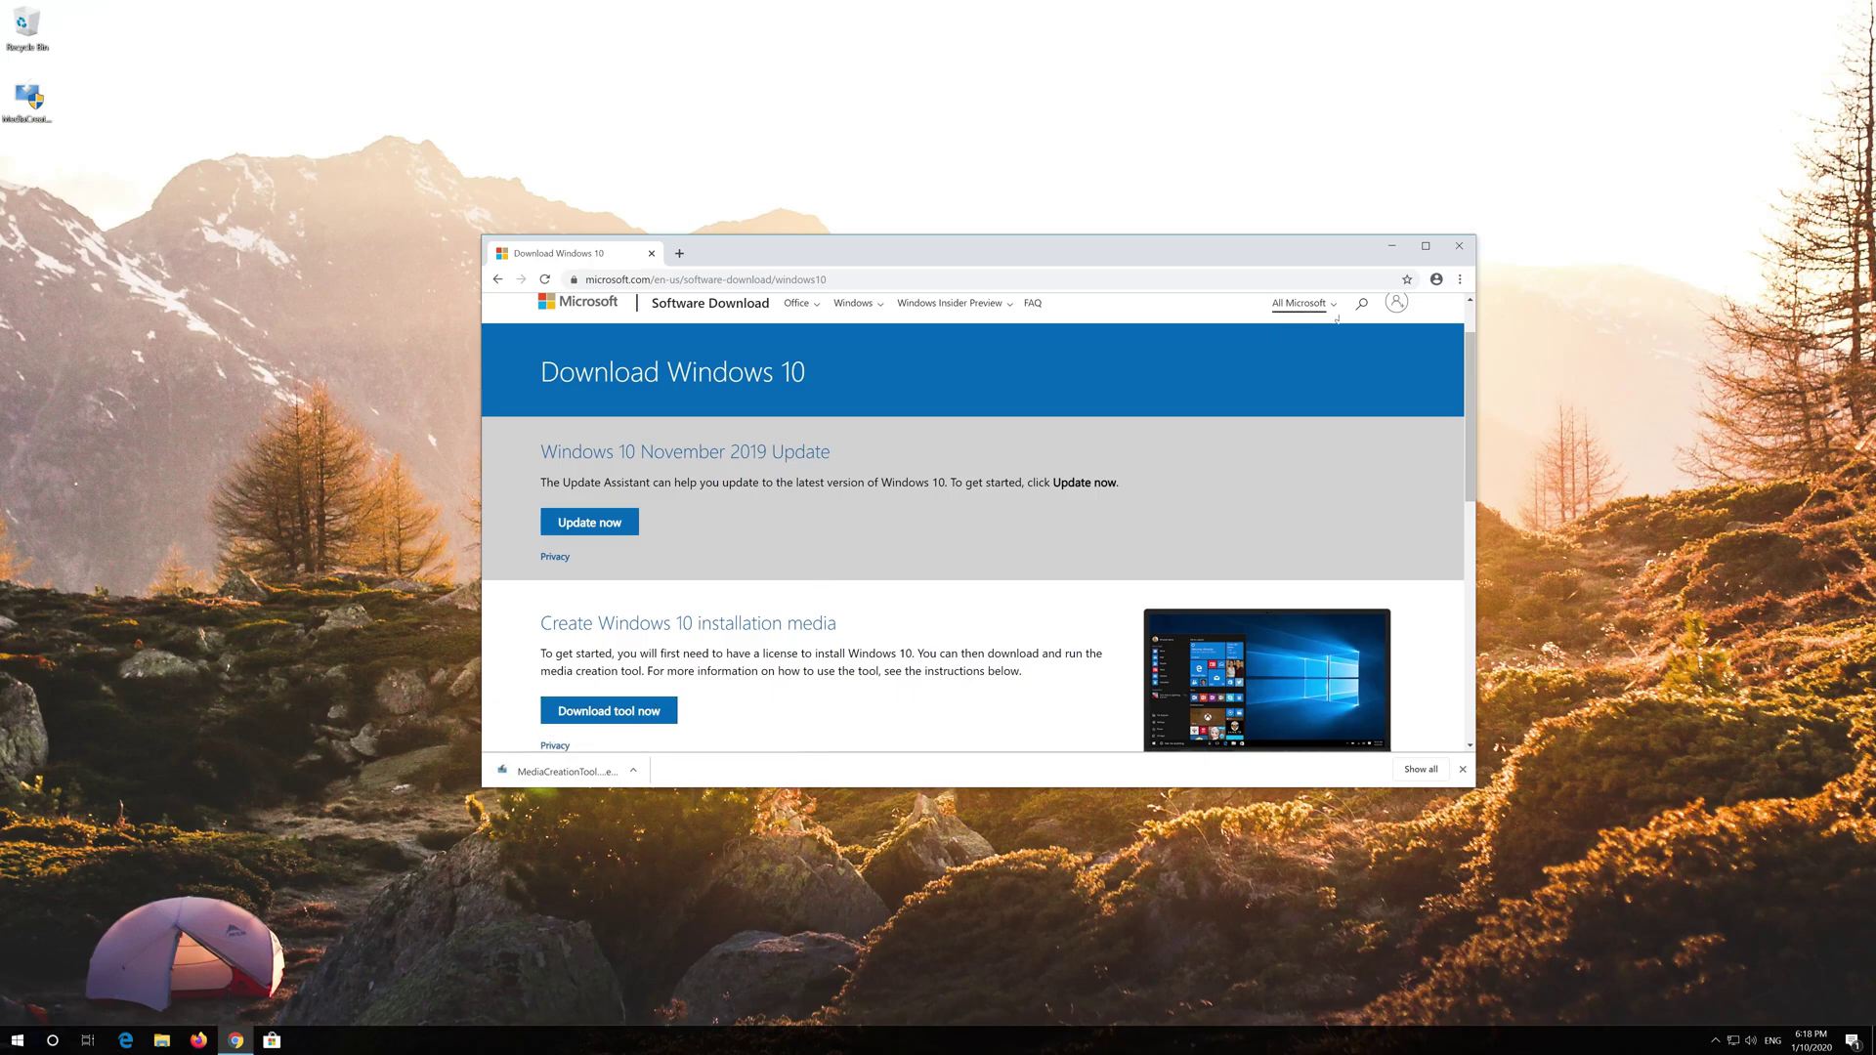
click(1460, 246)
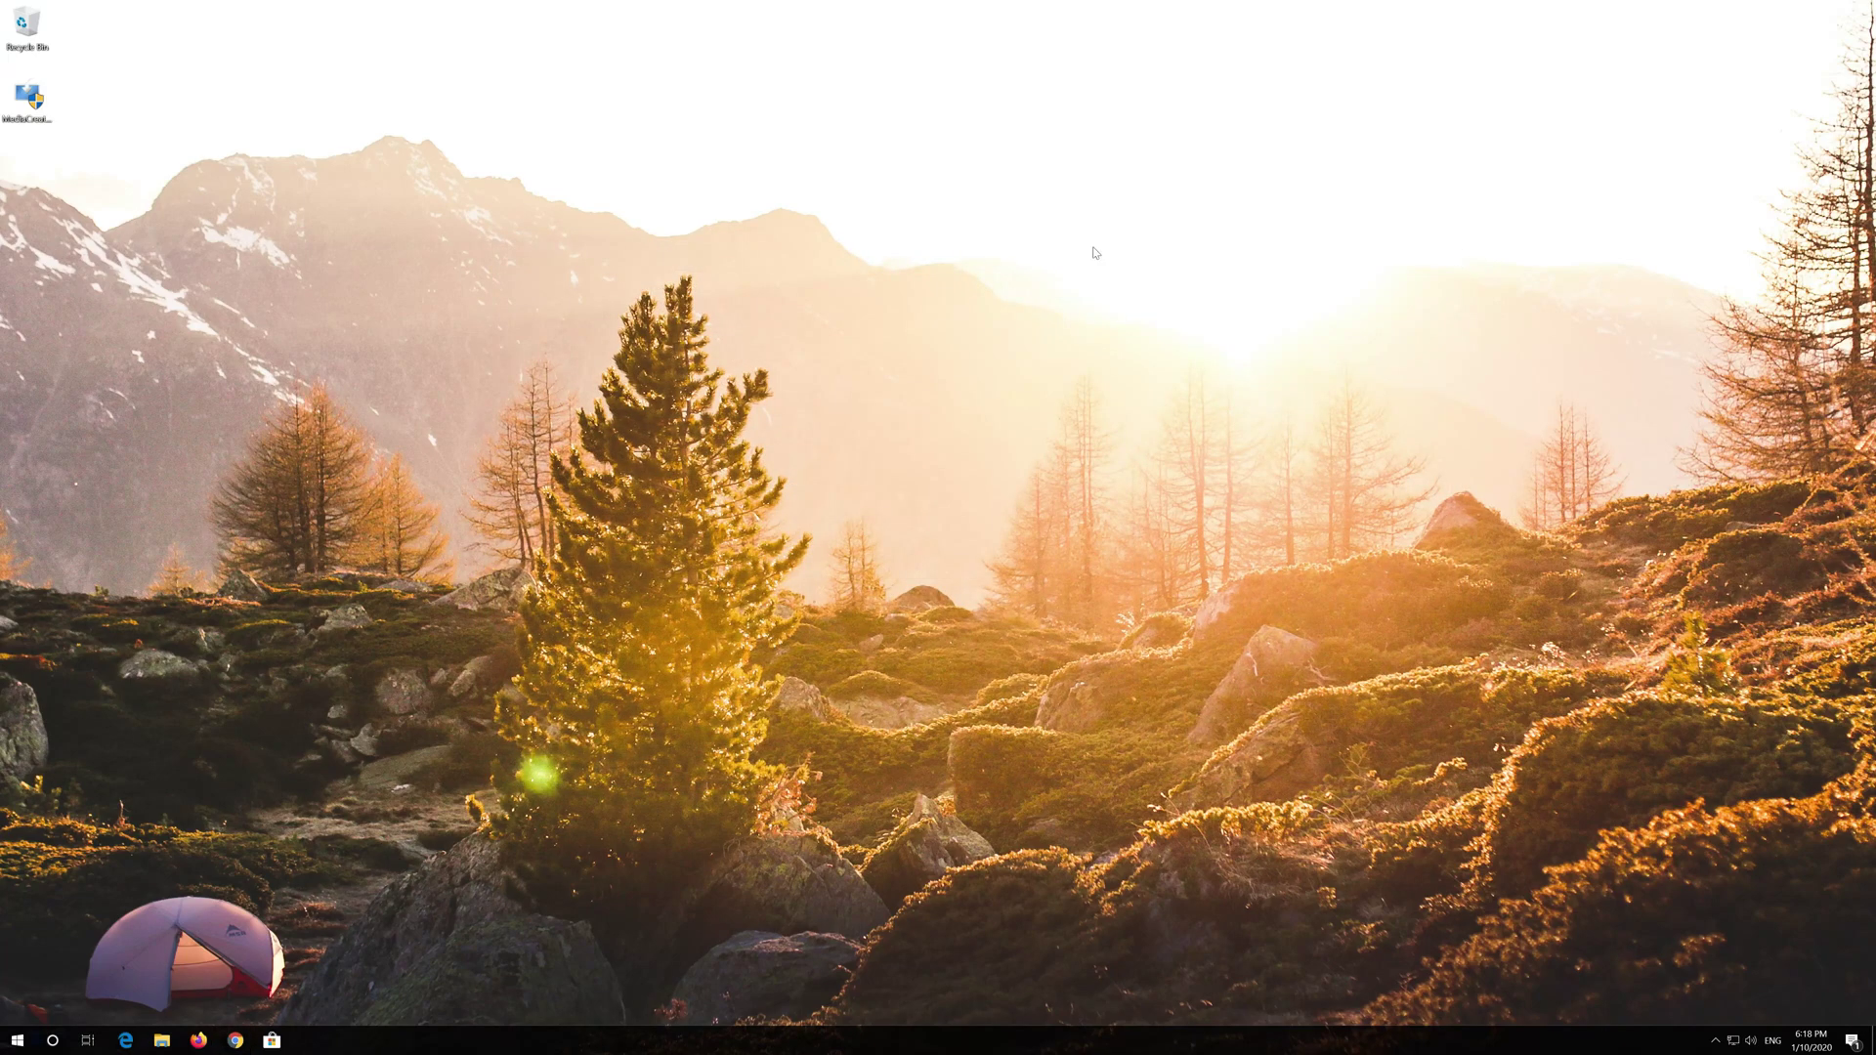
double_click(25, 110)
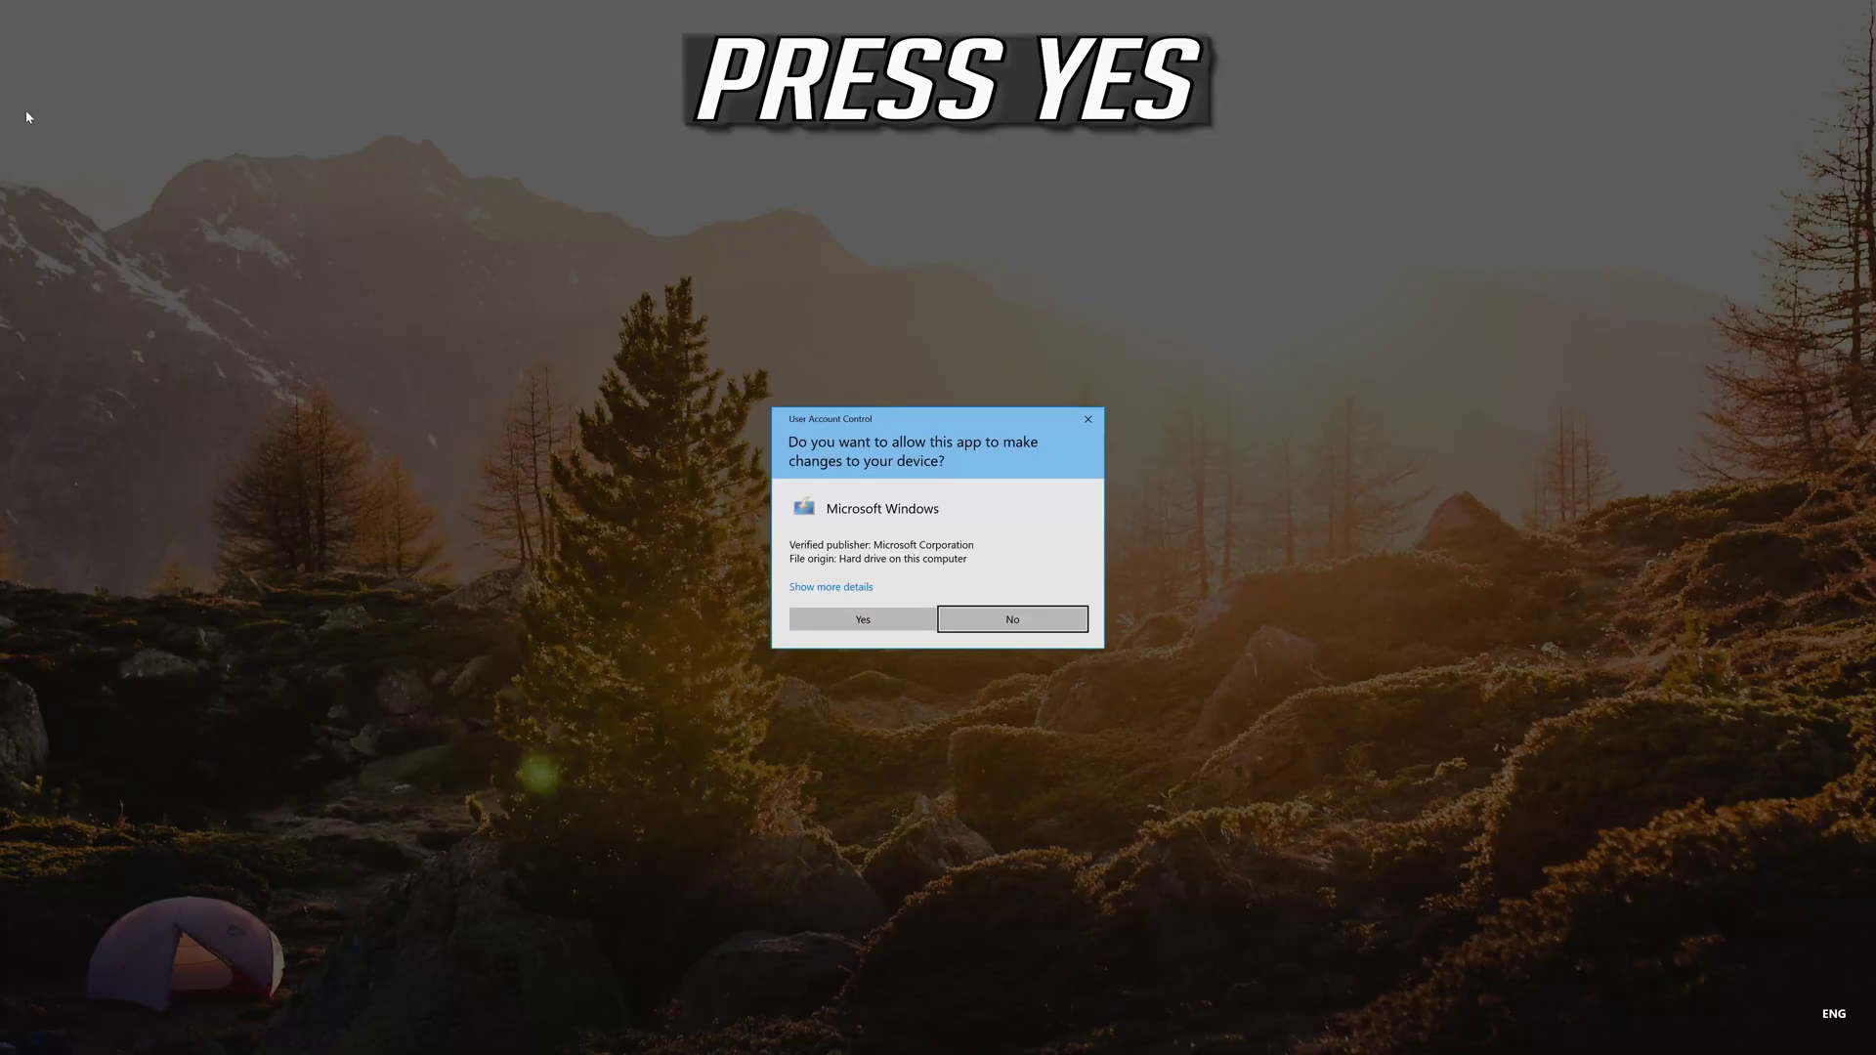
Allow the Media Creation Tool in User Account Control and accept its license terms
click(856, 627)
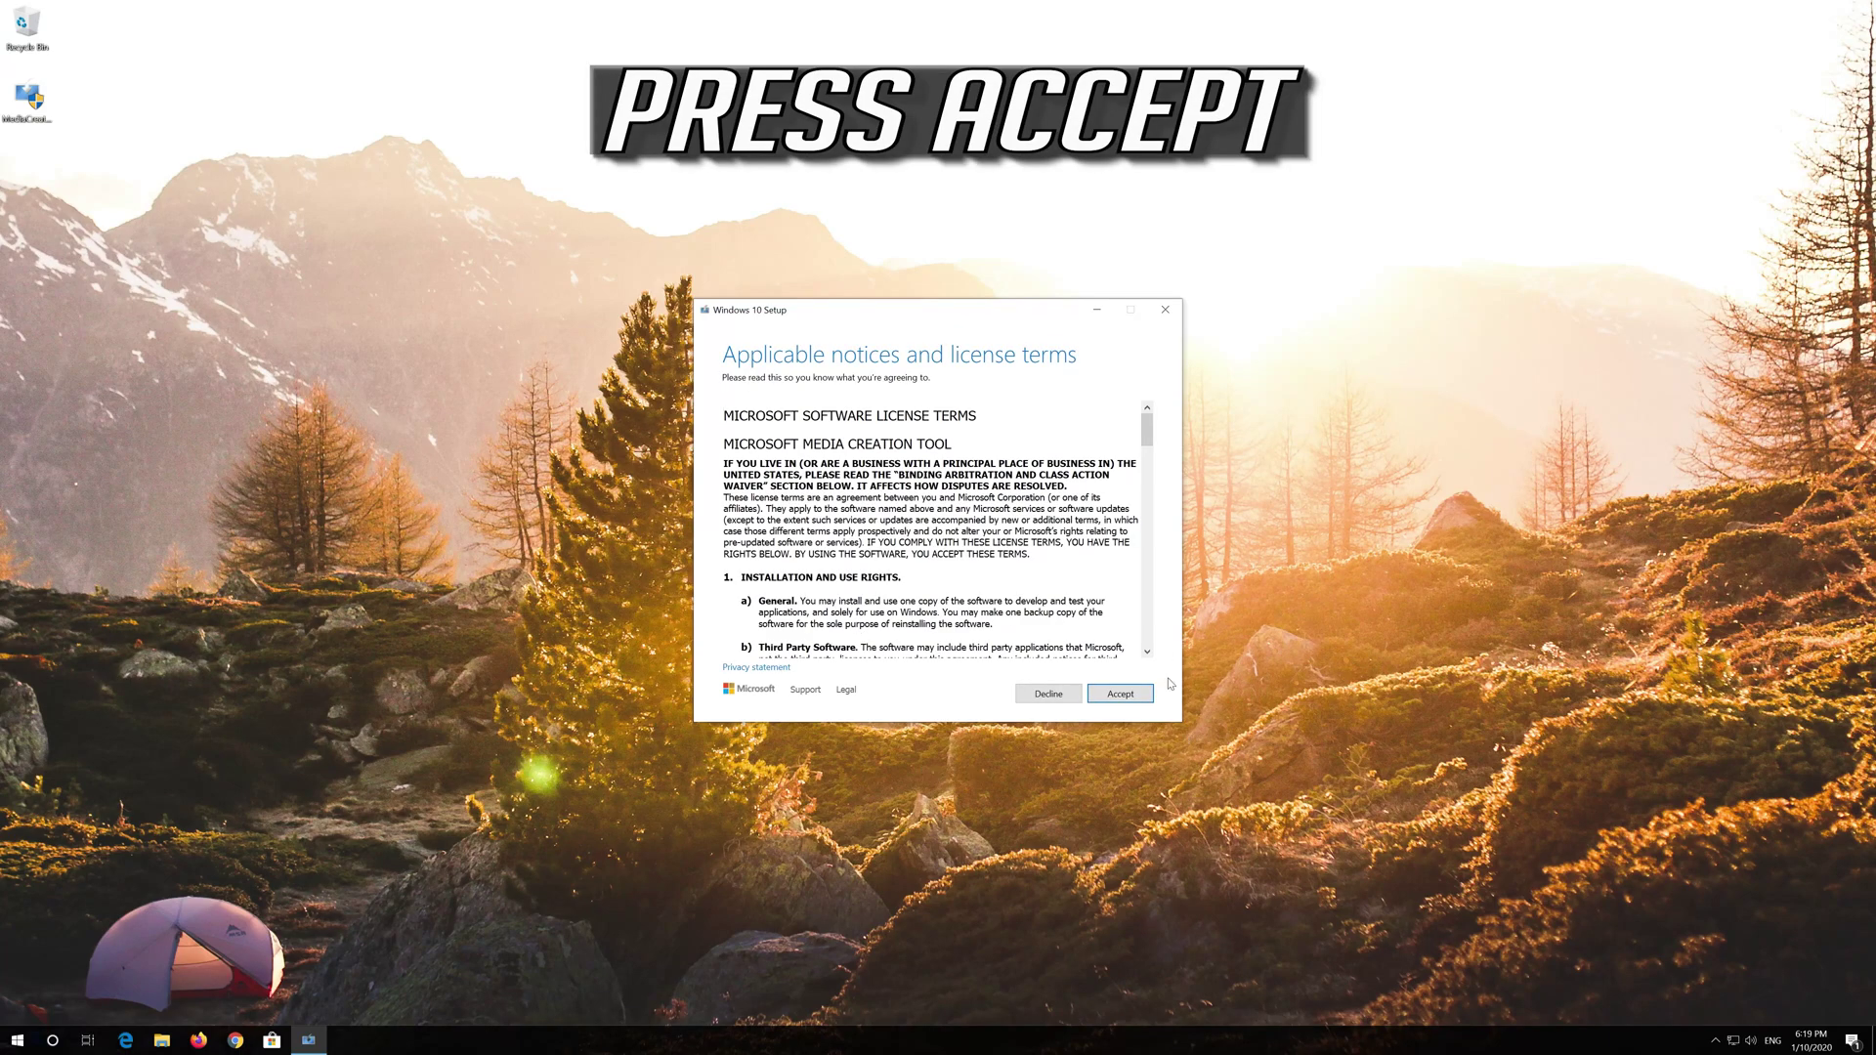
click(1145, 695)
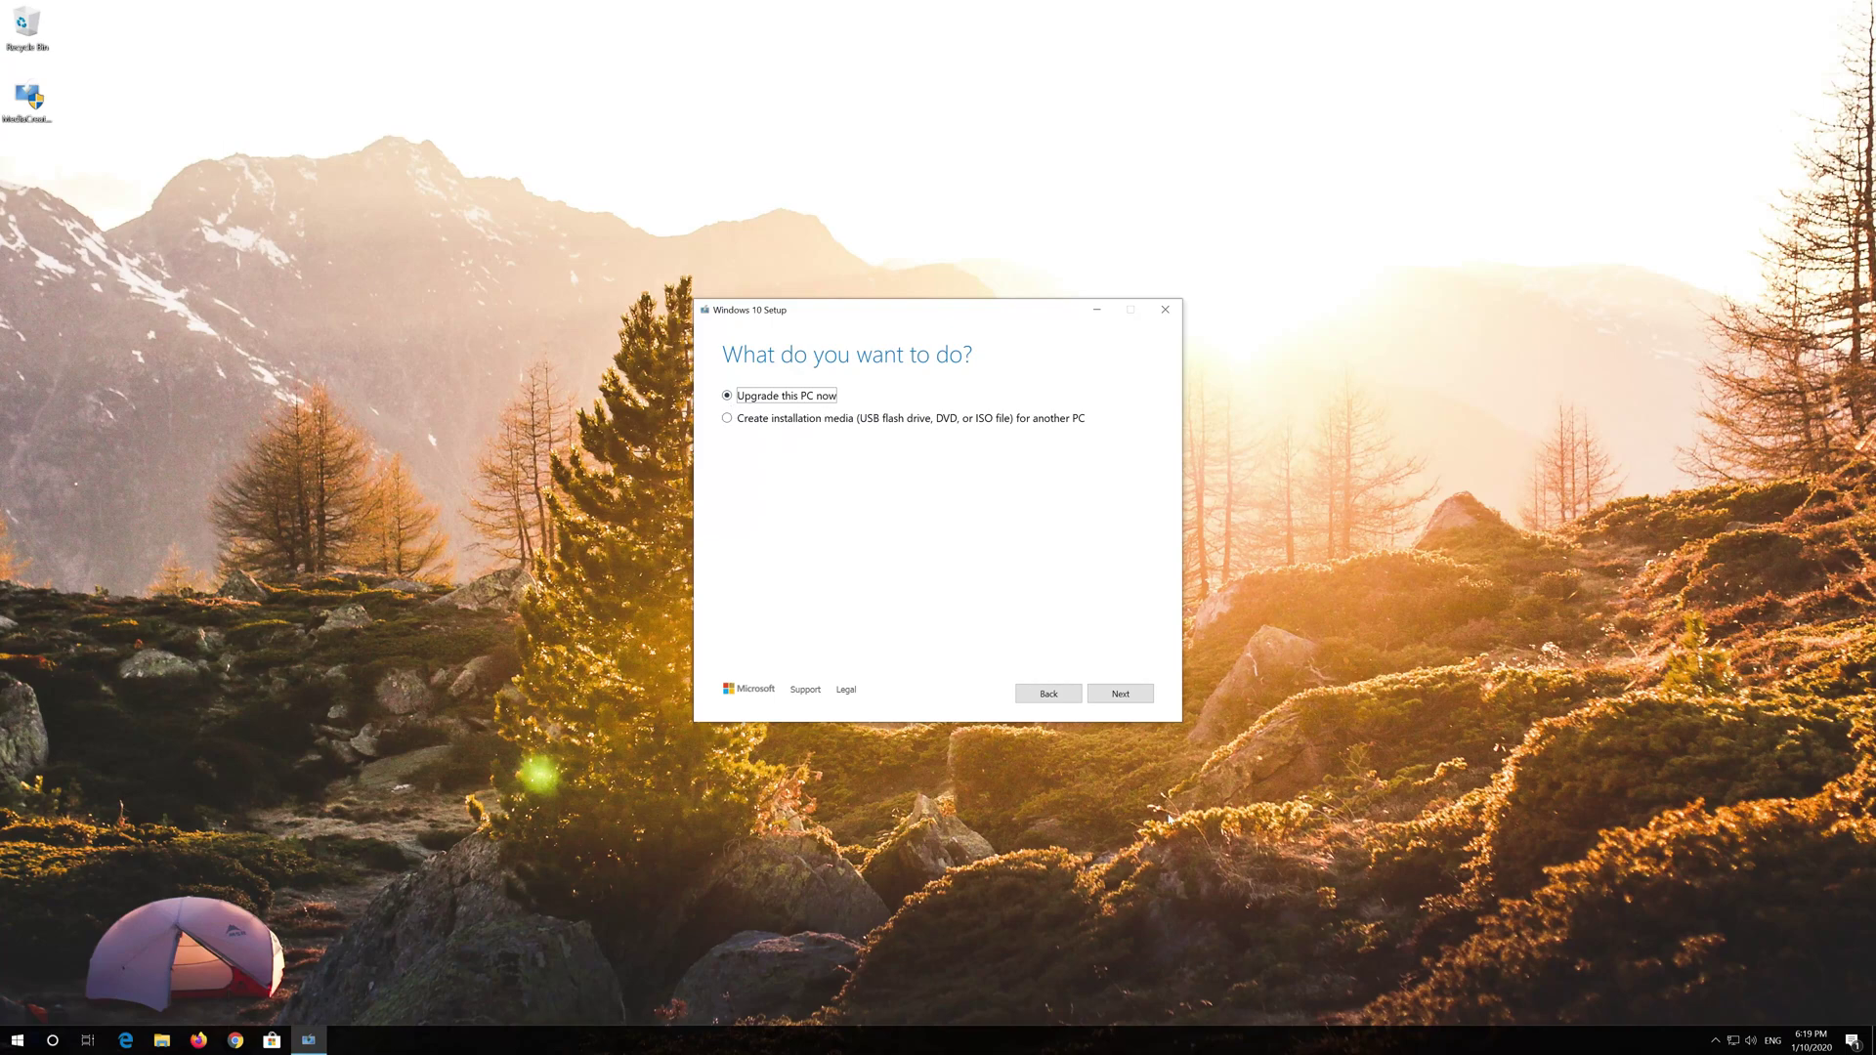
Choose 'Upgrade this PC now', accept the license terms, and proceed to install Windows 10 Pro
click(1112, 708)
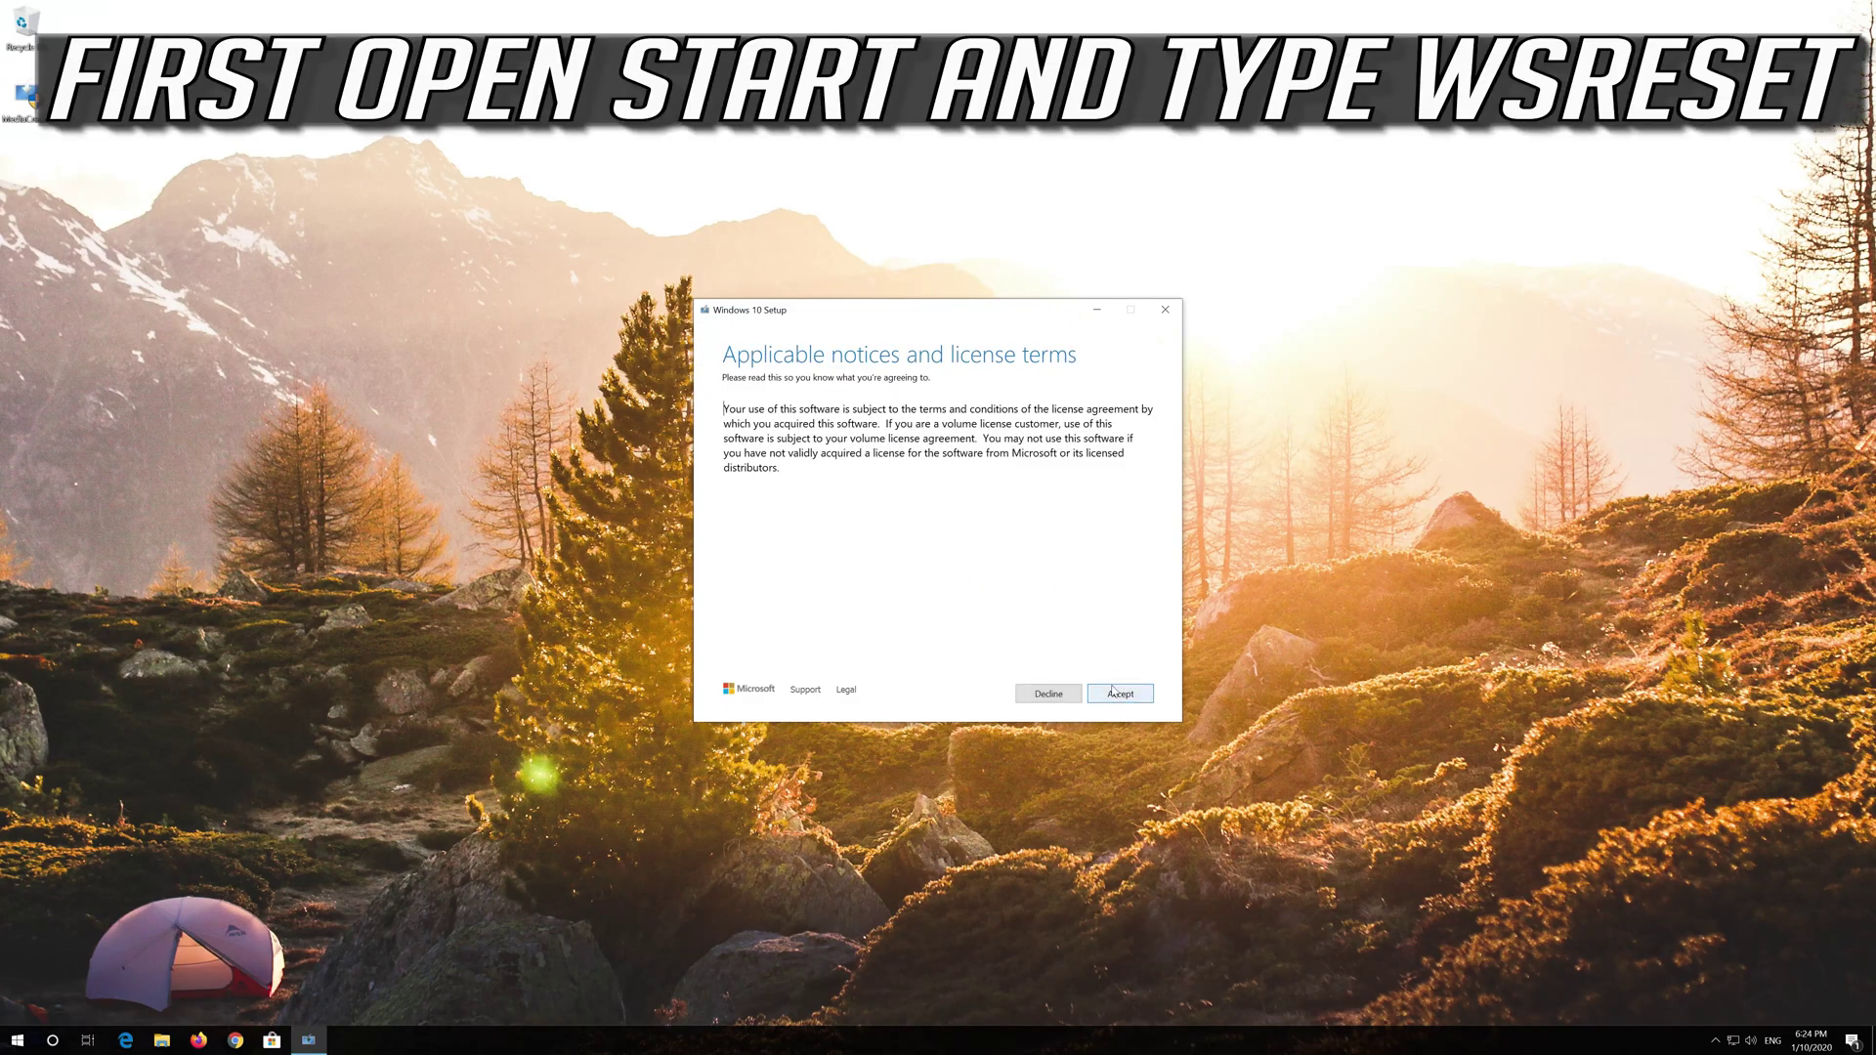
click(1129, 692)
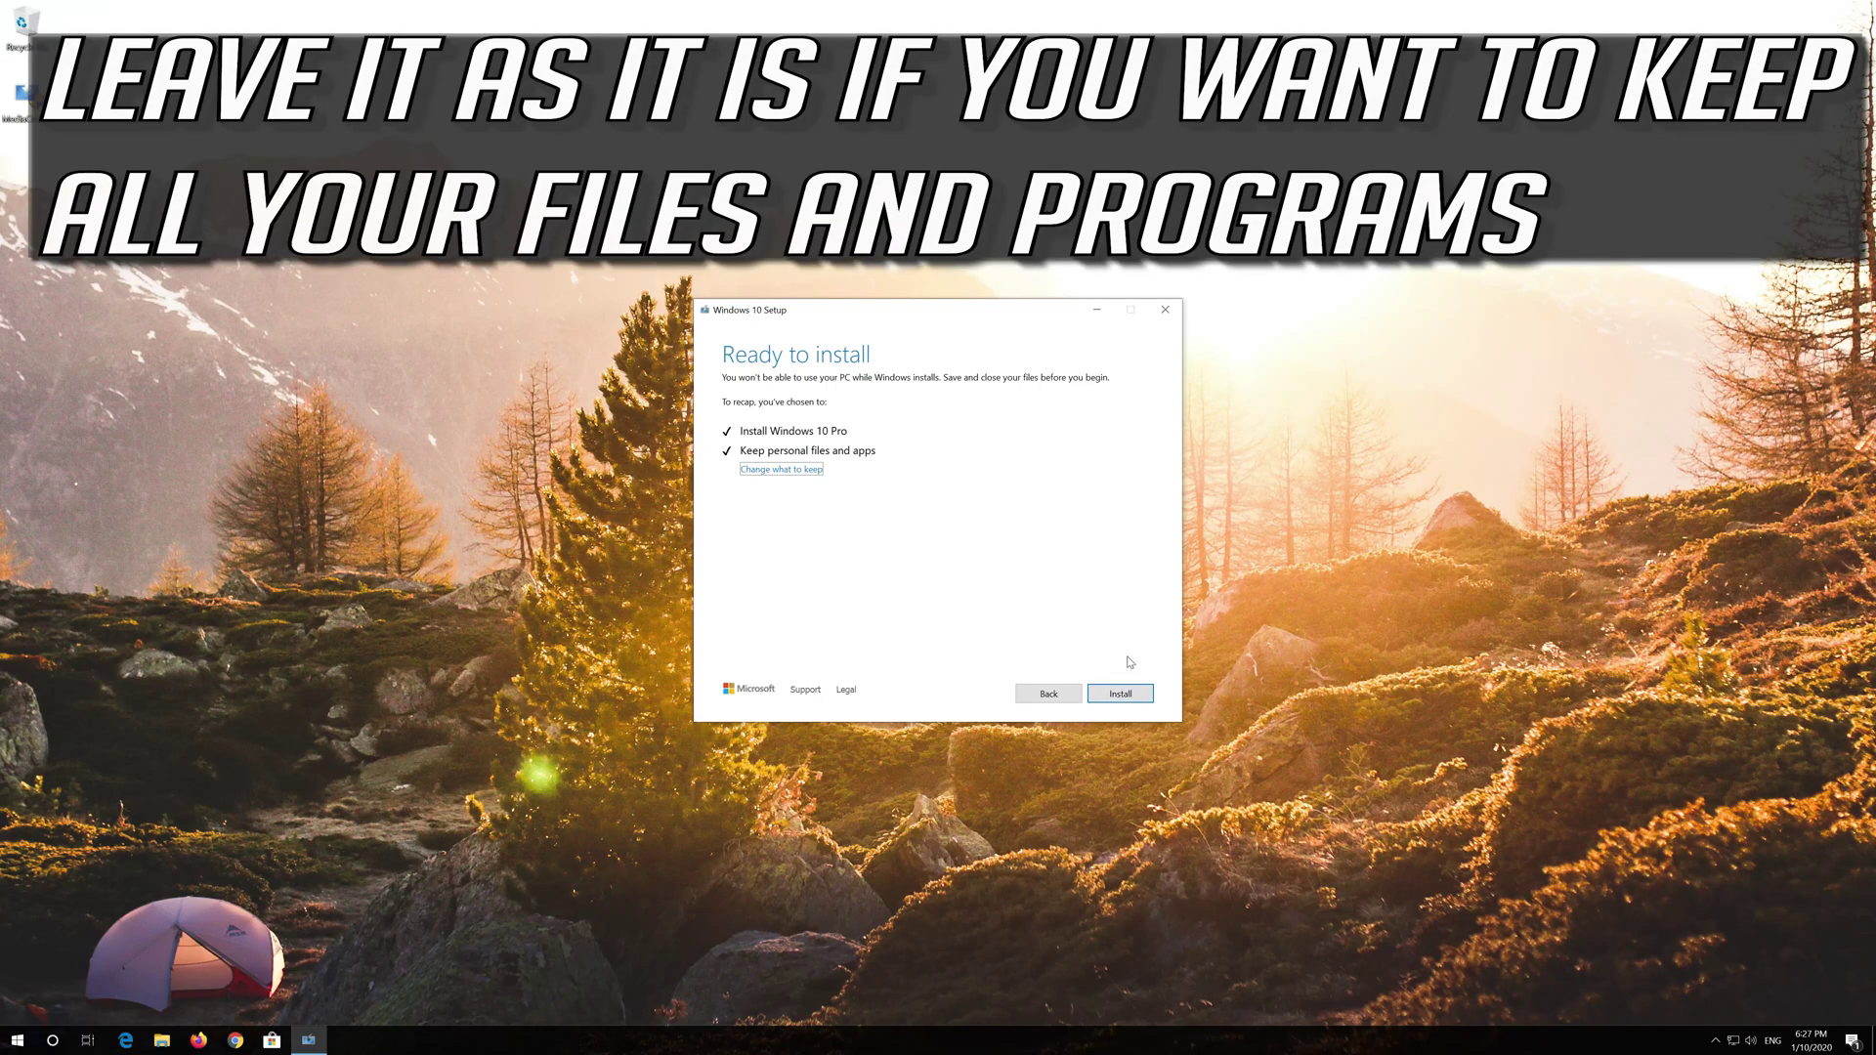
click(1122, 701)
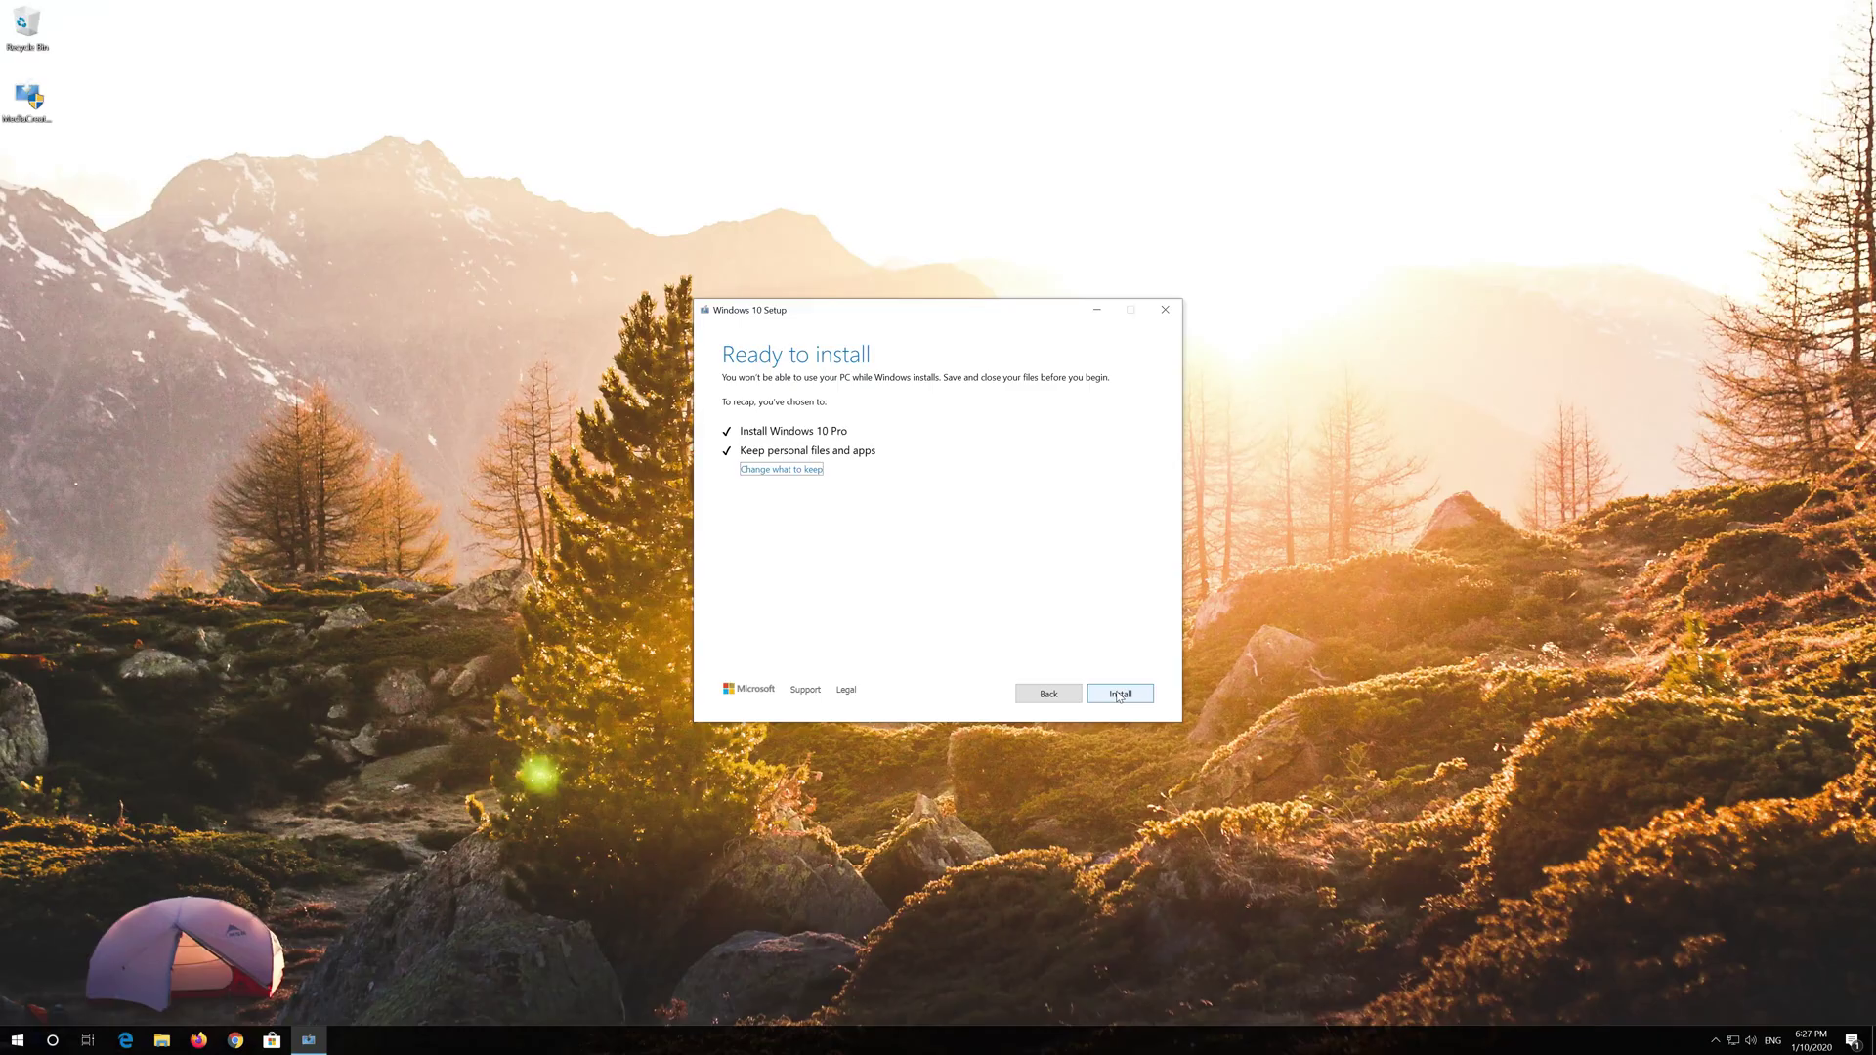